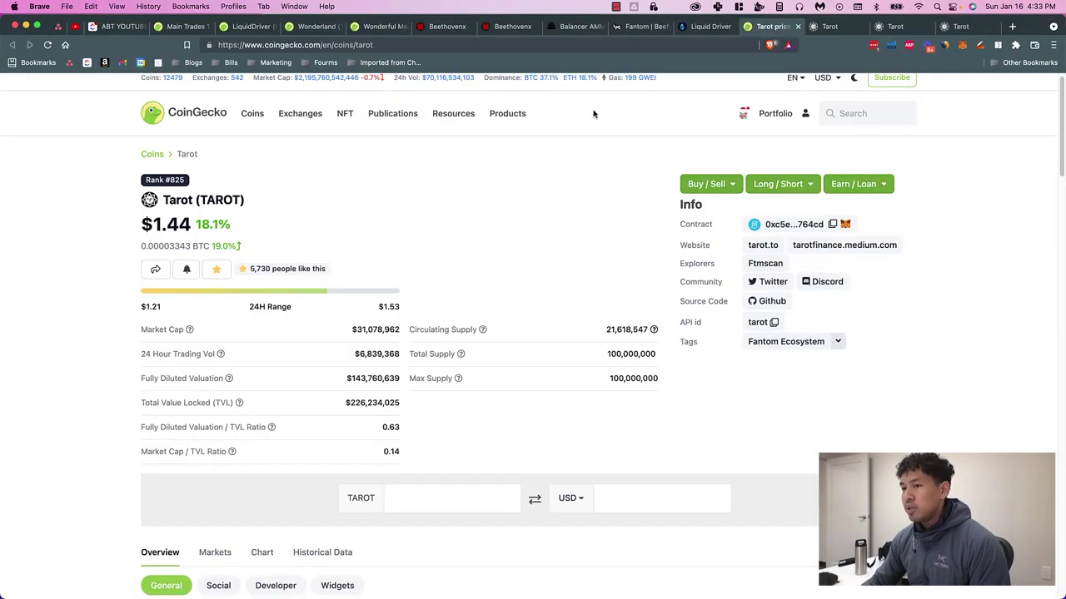
Examine Tarot's price chart and its all-time high and market cap in the price and market stats.
{"action": "scroll", "coordinate": [287, 224], "scroll_direction": "down", "scroll_amount": 3}
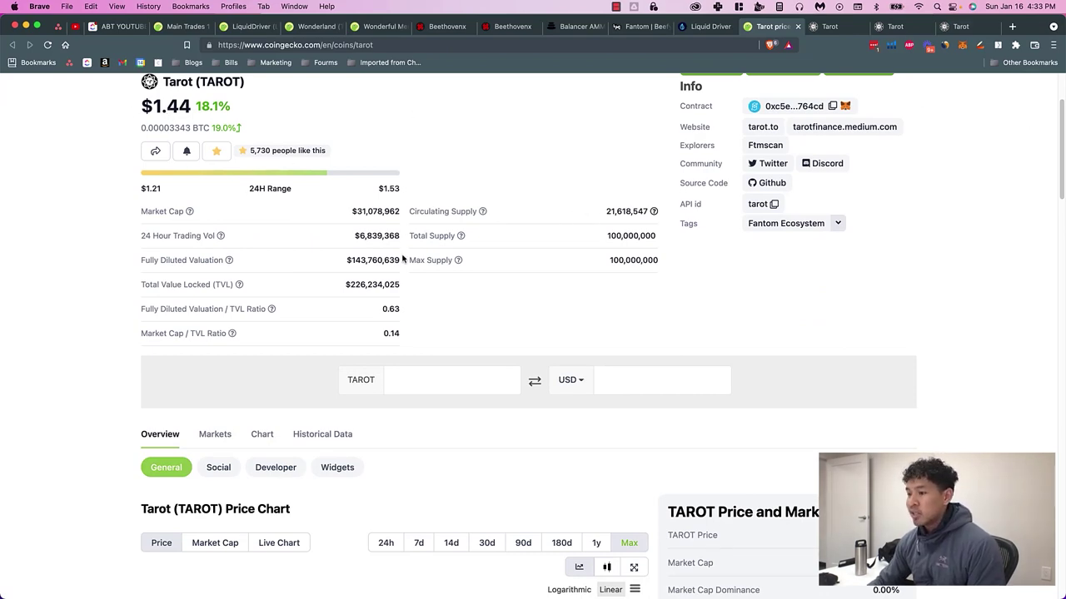
{"action": "scroll", "coordinate": [466, 333], "scroll_direction": "down", "scroll_amount": 5}
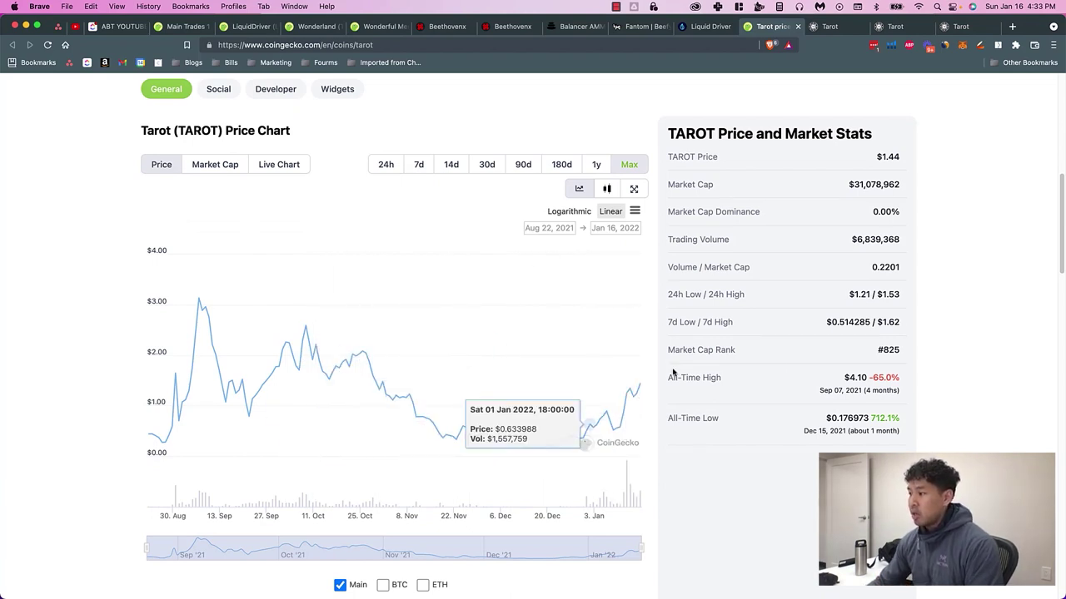
{"action": "left_click_drag", "start_coordinate": [867, 377], "coordinate": [900, 380]}
{"action": "left_click", "coordinate": [897, 395]}
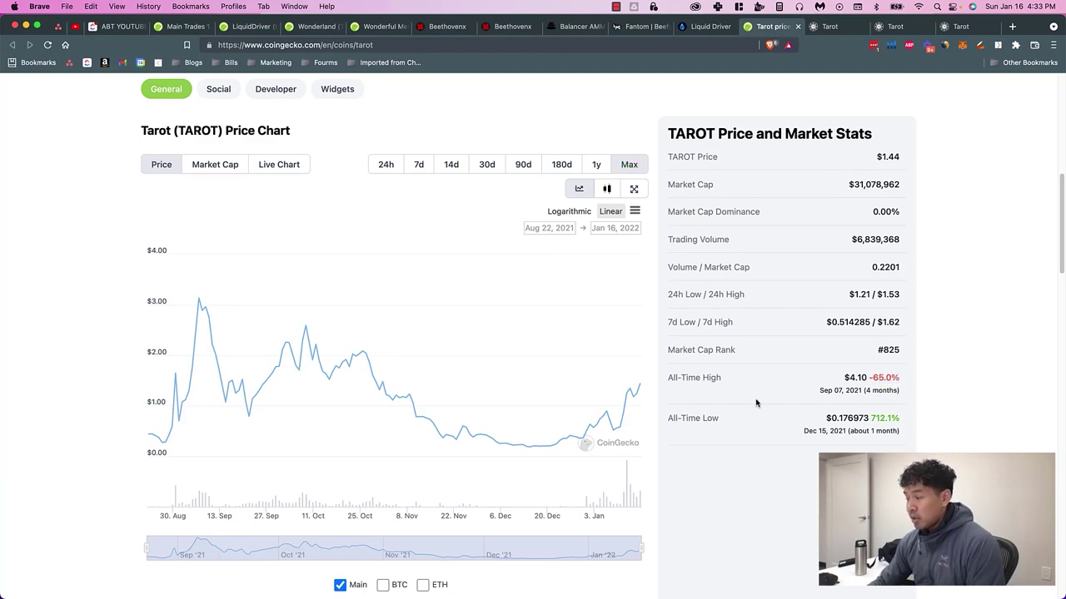
{"action": "left_click_drag", "start_coordinate": [865, 377], "coordinate": [906, 393]}
{"action": "left_click", "coordinate": [897, 392]}
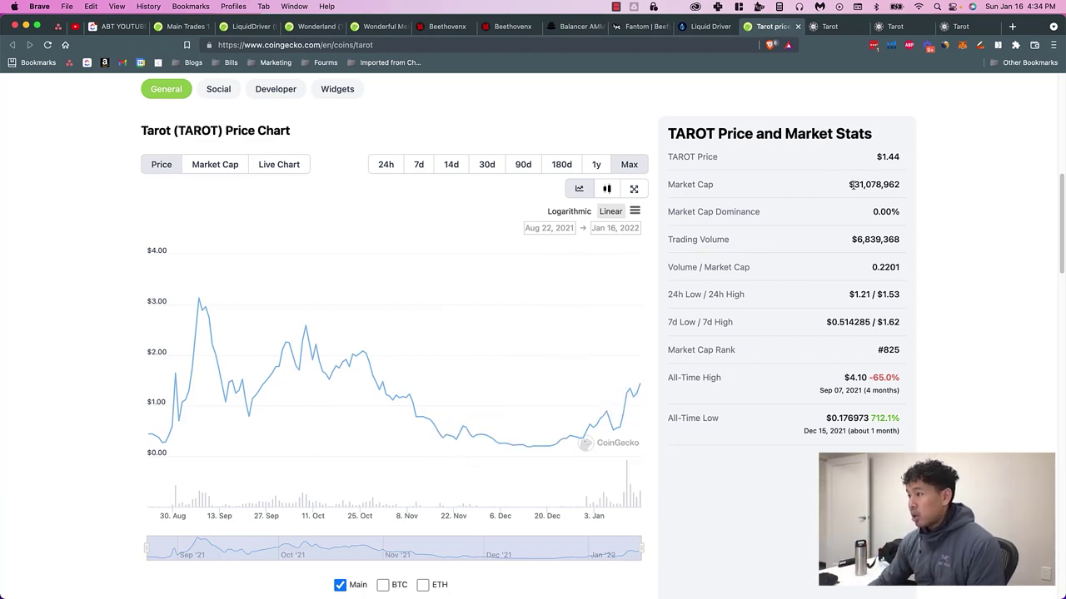
{"action": "left_click_drag", "start_coordinate": [853, 184], "coordinate": [905, 186]}
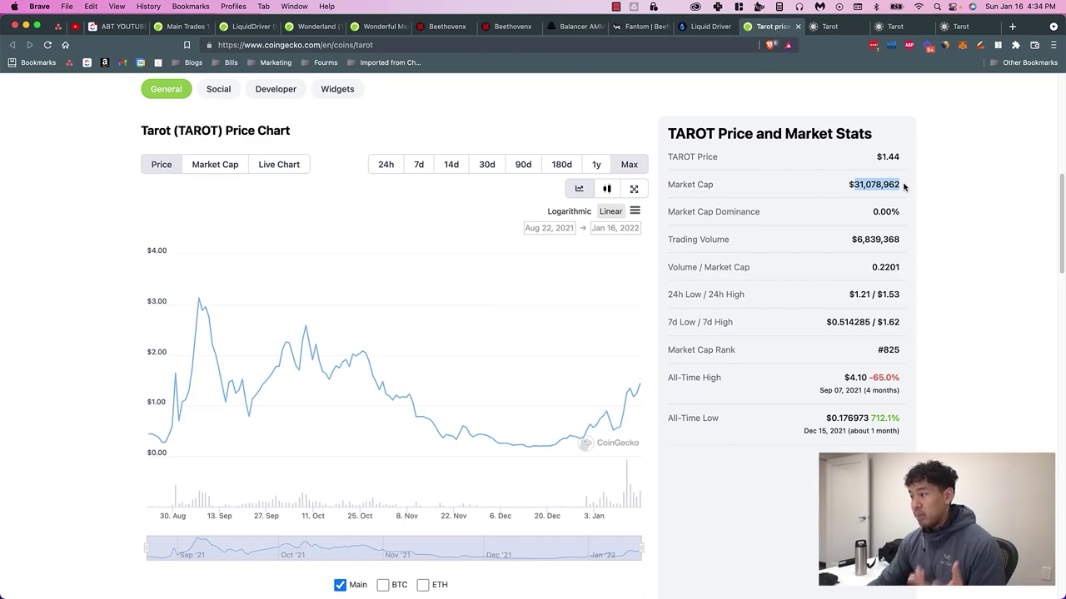
{"action": "left_click_drag", "start_coordinate": [851, 185], "coordinate": [900, 185]}
{"action": "left_click", "coordinate": [905, 186]}
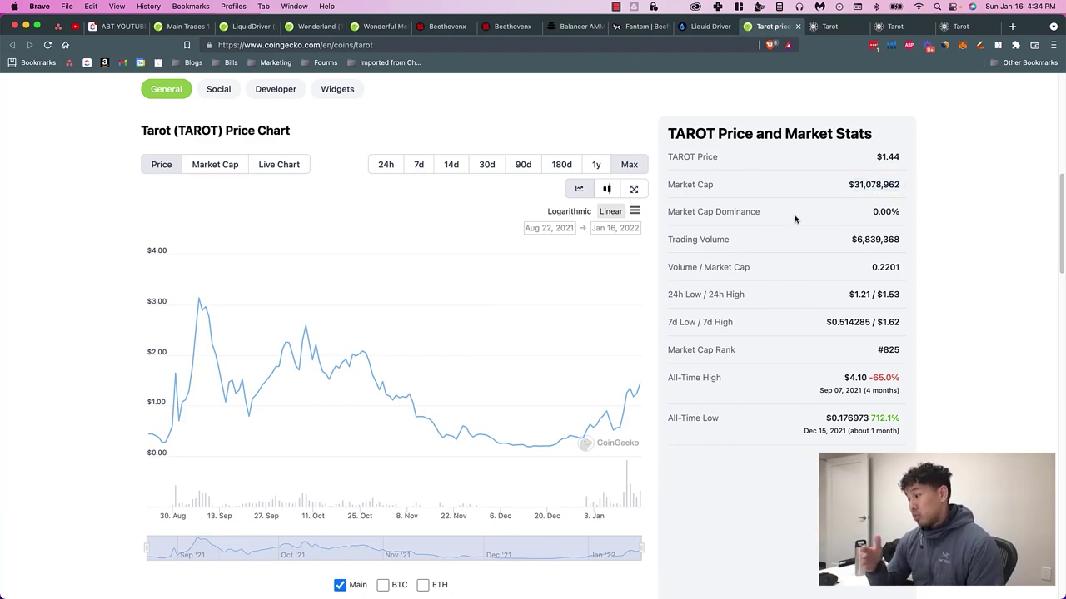
Compare the total value locked on the Tarot markets page with TAROT's market cap on CoinGecko.
{"action": "left_click", "coordinate": [833, 28]}
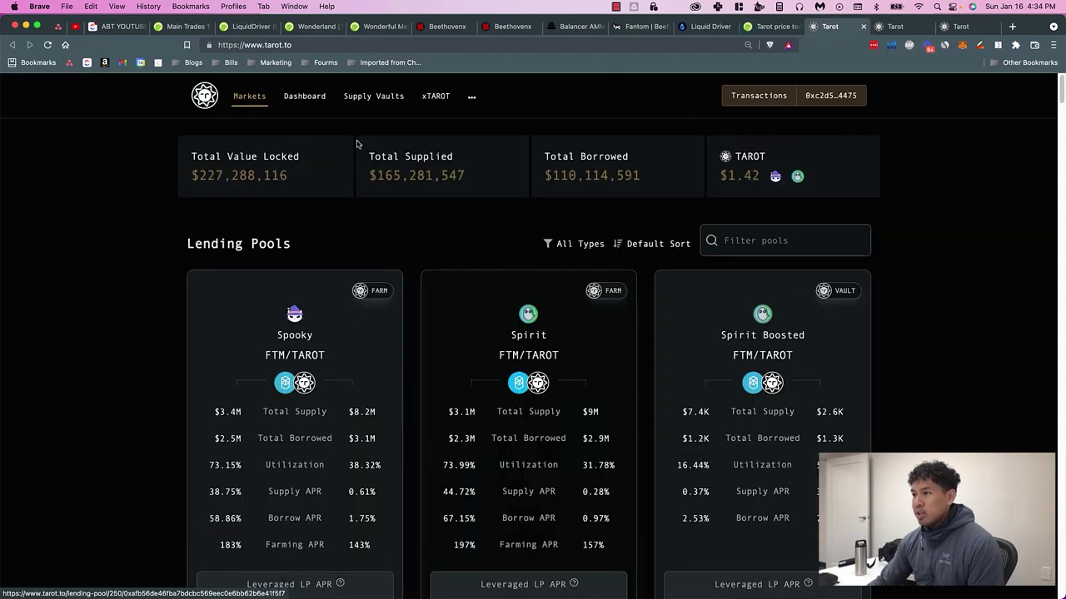
{"action": "left_click_drag", "start_coordinate": [184, 182], "coordinate": [295, 183]}
{"action": "left_click", "coordinate": [210, 185]}
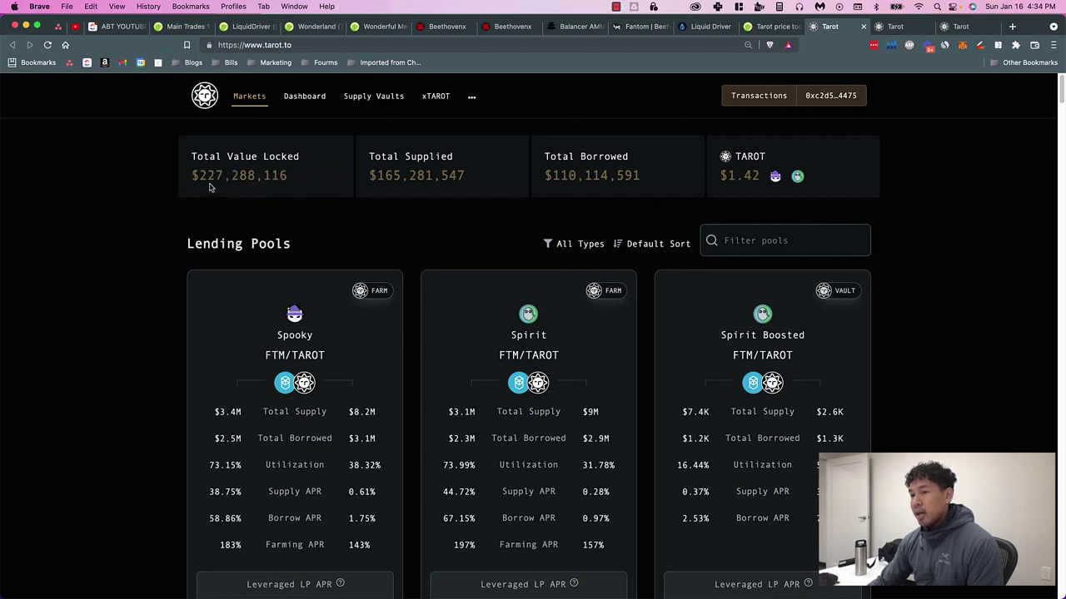
{"action": "left_click_drag", "start_coordinate": [199, 177], "coordinate": [317, 179]}
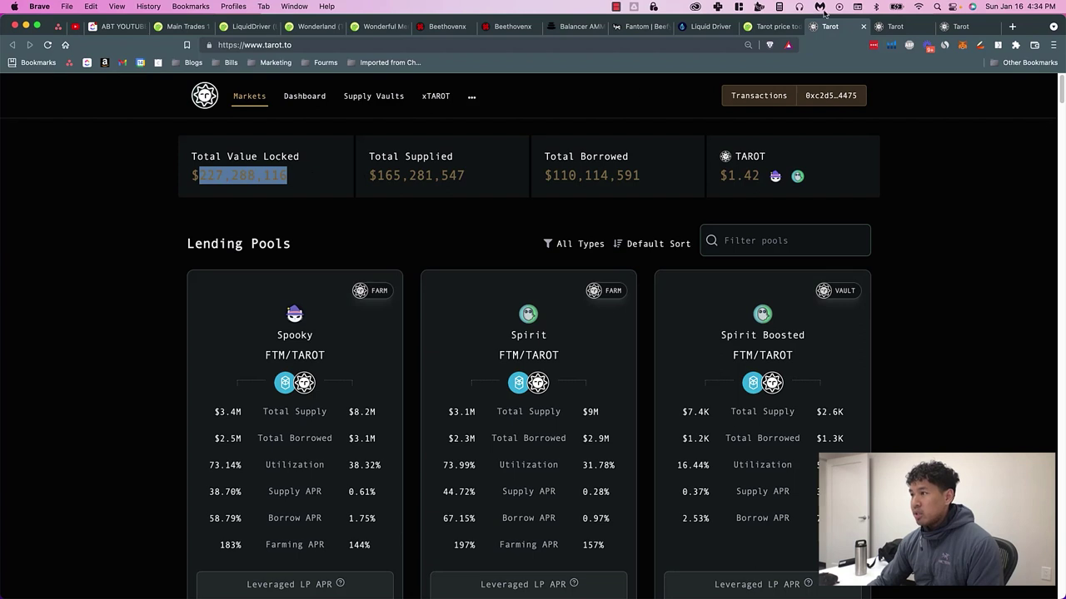
{"action": "left_click", "coordinate": [766, 27]}
{"action": "left_click_drag", "start_coordinate": [854, 178], "coordinate": [901, 185]}
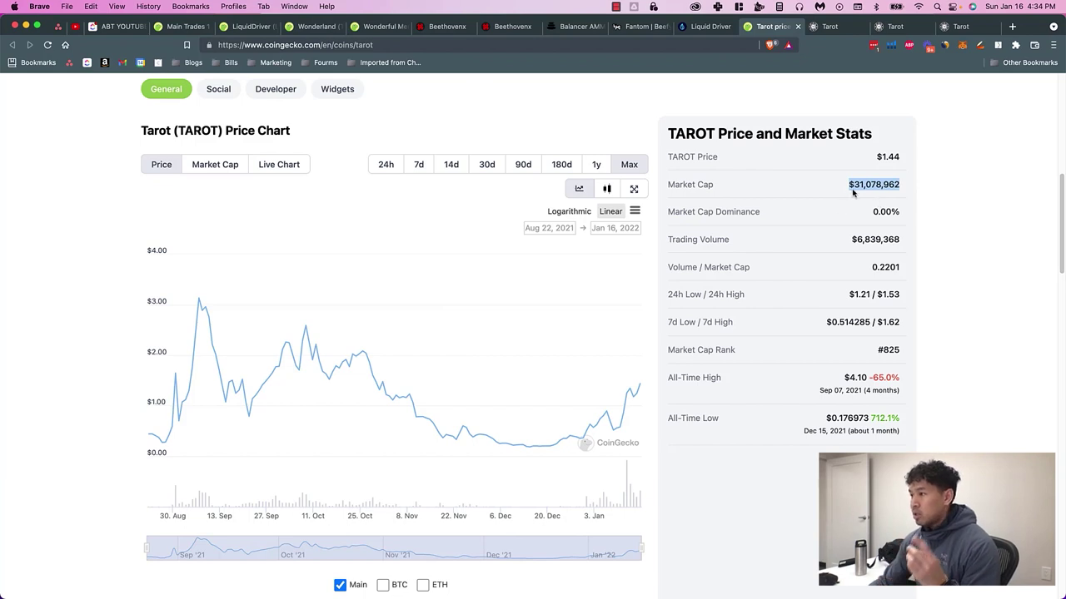
{"action": "left_click", "coordinate": [830, 27]}
{"action": "left_click", "coordinate": [196, 178]}
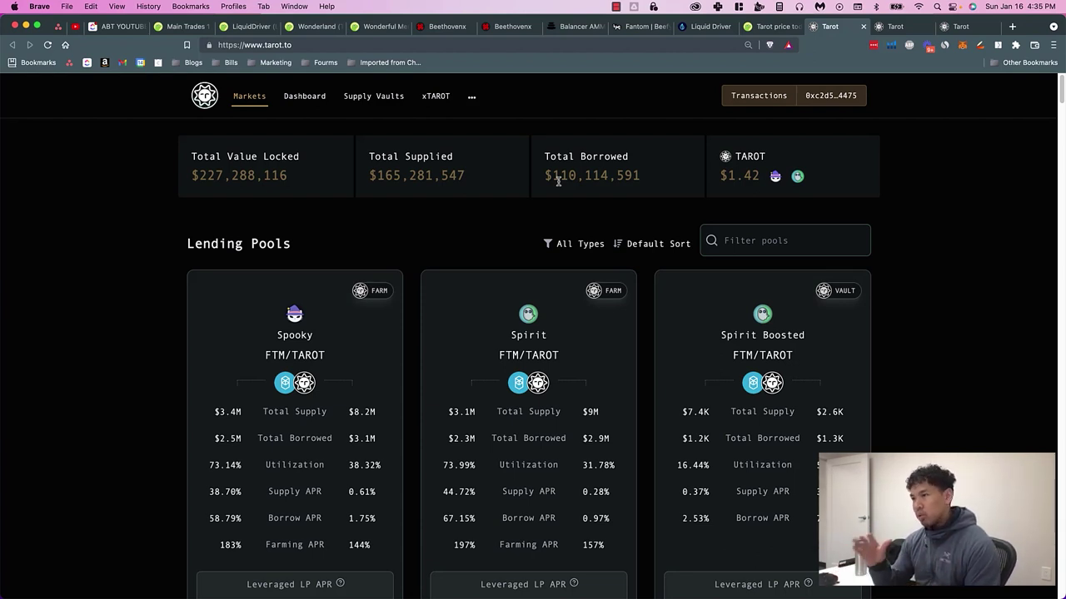
Browse the lending pools on the Tarot markets page, checking supply, borrow and leveraged LP APRs.
{"action": "scroll", "coordinate": [908, 377], "scroll_direction": "down", "scroll_amount": 1}
{"action": "scroll", "coordinate": [908, 377], "scroll_direction": "down", "scroll_amount": 3}
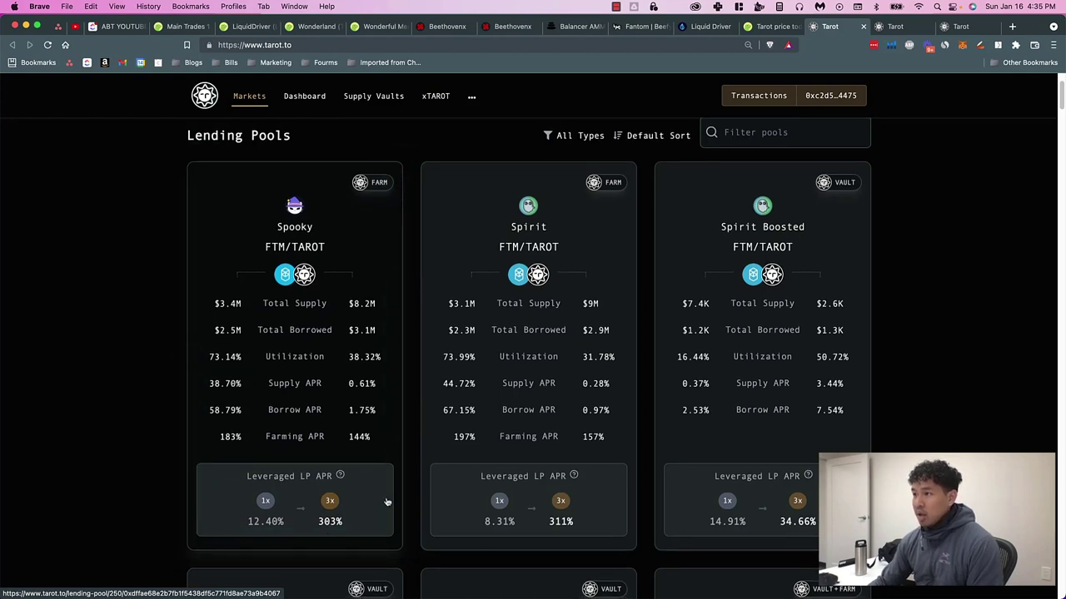
{"action": "scroll", "coordinate": [358, 308], "scroll_direction": "down", "scroll_amount": 6}
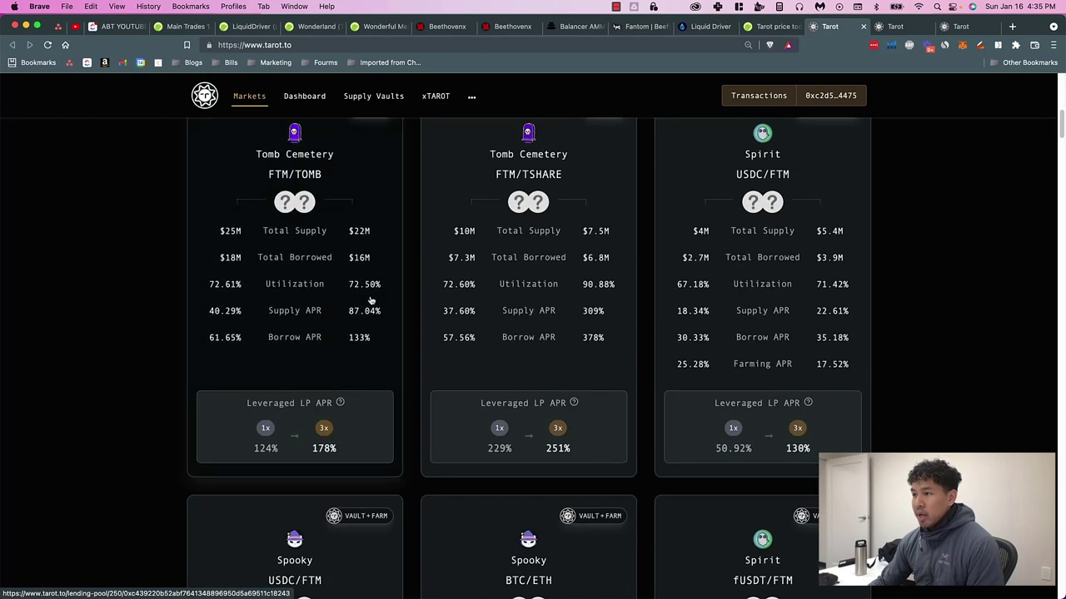
{"action": "scroll", "coordinate": [291, 179], "scroll_direction": "up", "scroll_amount": 1}
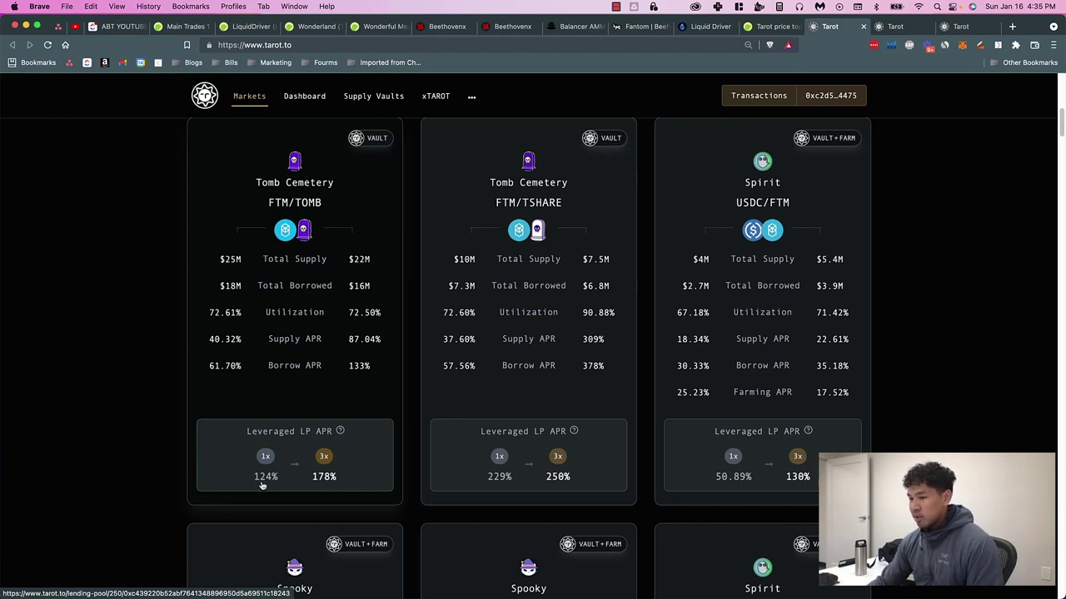
{"action": "scroll", "coordinate": [275, 400], "scroll_direction": "down", "scroll_amount": 5}
{"action": "scroll", "coordinate": [365, 384], "scroll_direction": "down", "scroll_amount": 10}
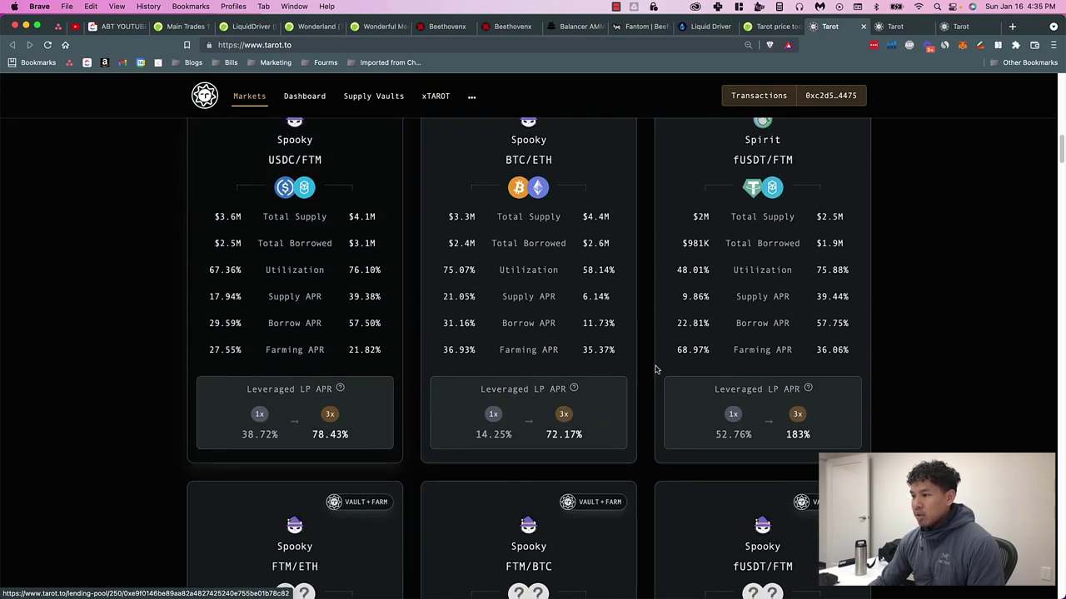
Search the page for "boo" and view the Spooky FTM/BOO pool's rates.
{"action": "key", "text": "super+f"}
{"action": "type", "text": "boo"}
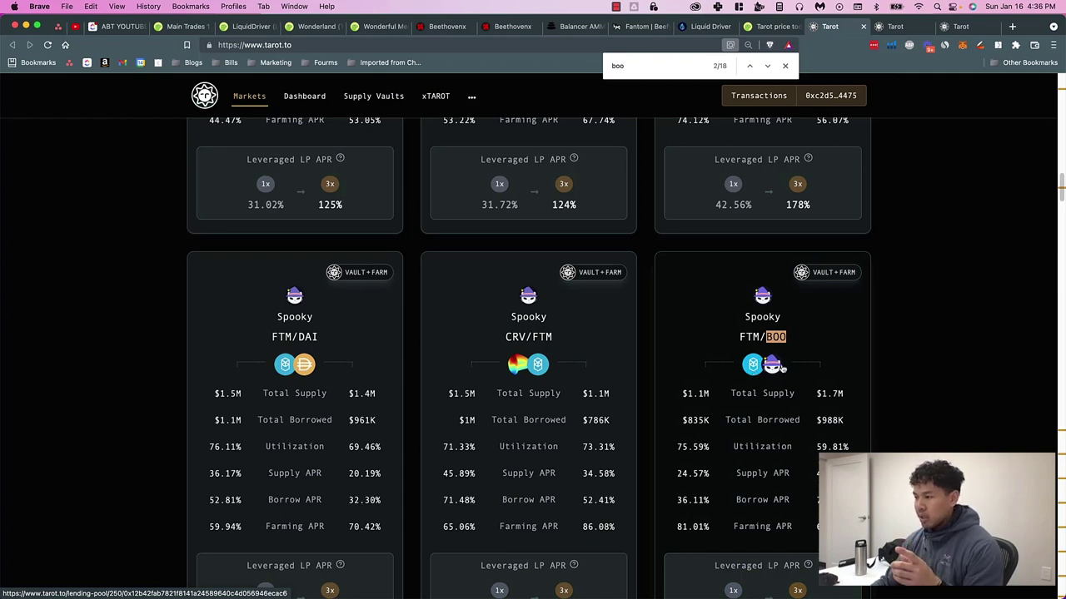
{"action": "scroll", "coordinate": [790, 376], "scroll_direction": "down", "scroll_amount": 1}
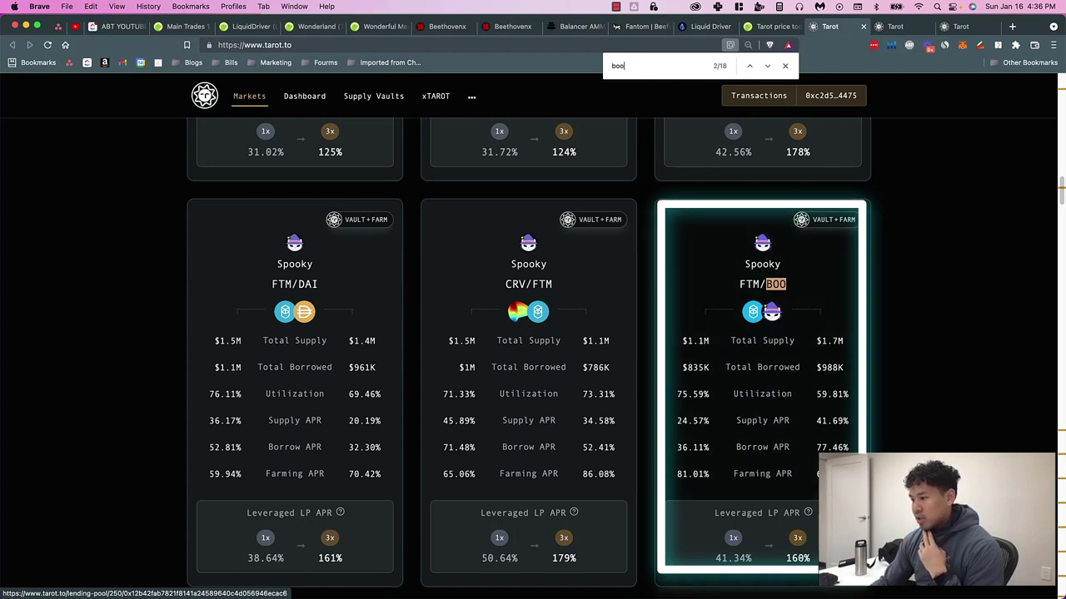
{"action": "mouse_move", "coordinate": [807, 516]}
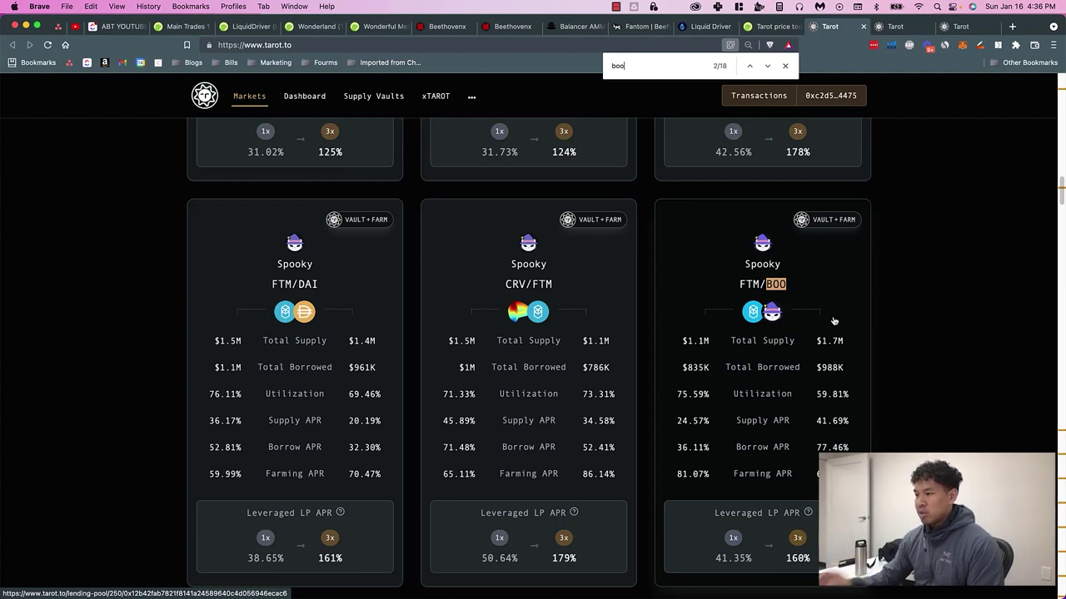
Switch to the FTM/BOO lending pool page and examine the borrow position's LP equity, total debt, total collateral and current leverage.
{"action": "left_click", "coordinate": [897, 27]}
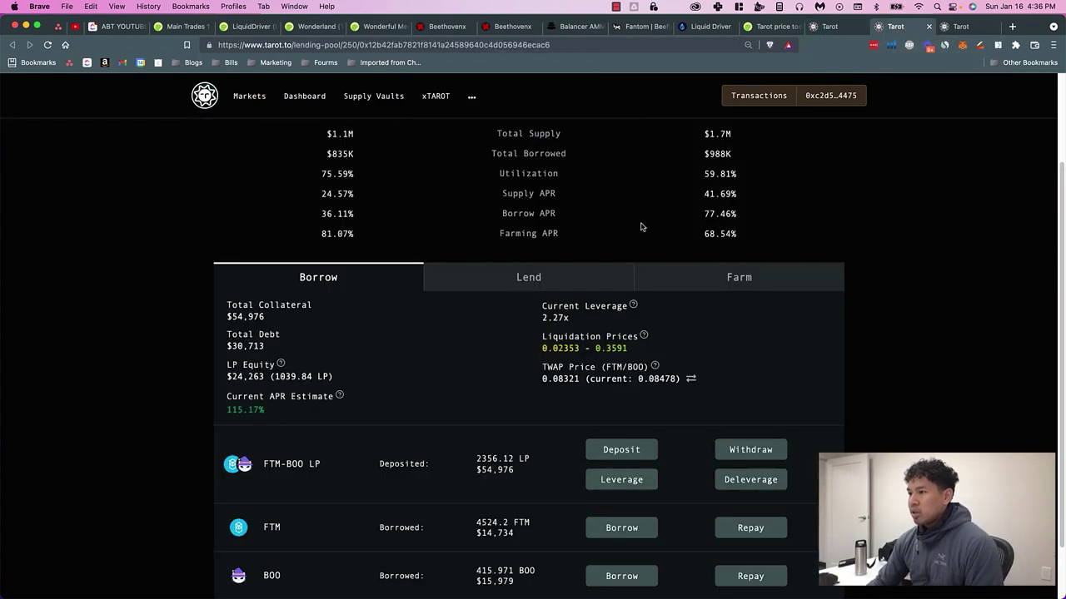
{"action": "scroll", "coordinate": [841, 341], "scroll_direction": "up", "scroll_amount": 3}
{"action": "triple_click", "coordinate": [539, 197]}
{"action": "scroll", "coordinate": [593, 203], "scroll_direction": "down", "scroll_amount": 3}
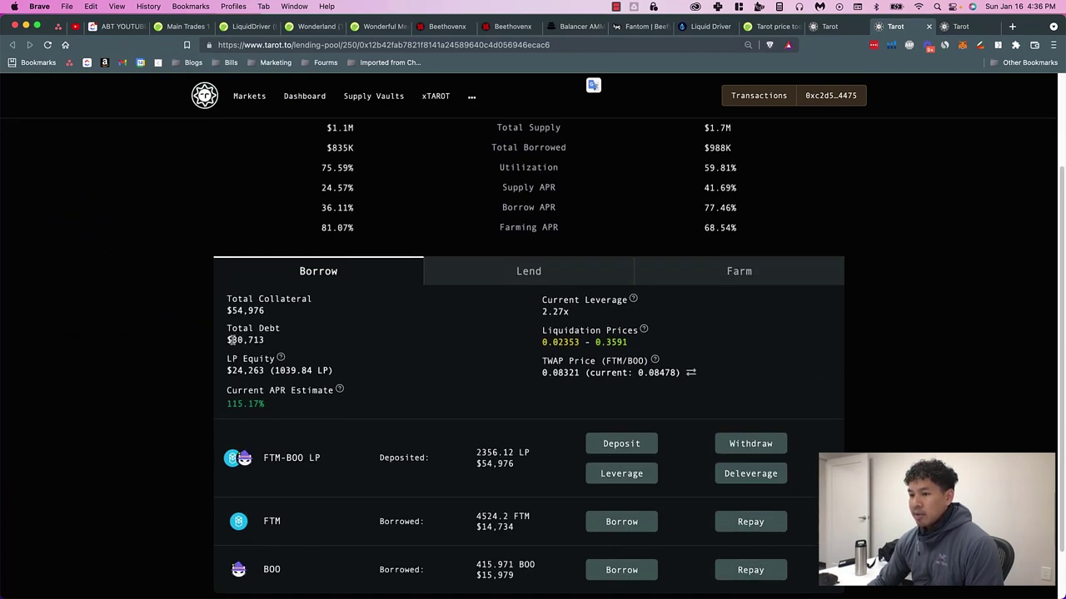
{"action": "left_click_drag", "start_coordinate": [227, 370], "coordinate": [264, 371]}
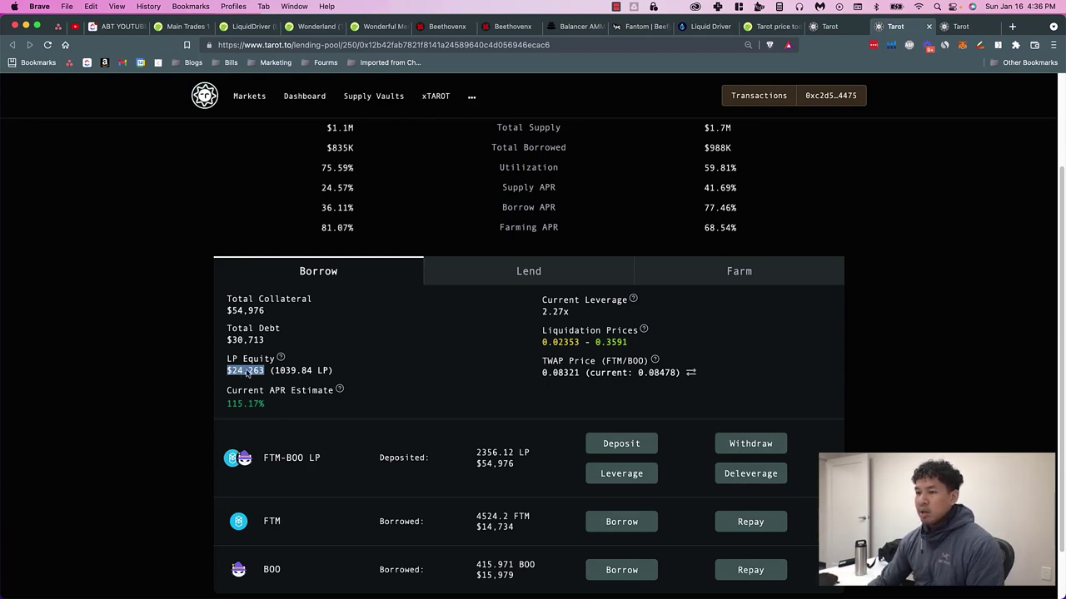
{"action": "left_click_drag", "start_coordinate": [232, 340], "coordinate": [277, 341]}
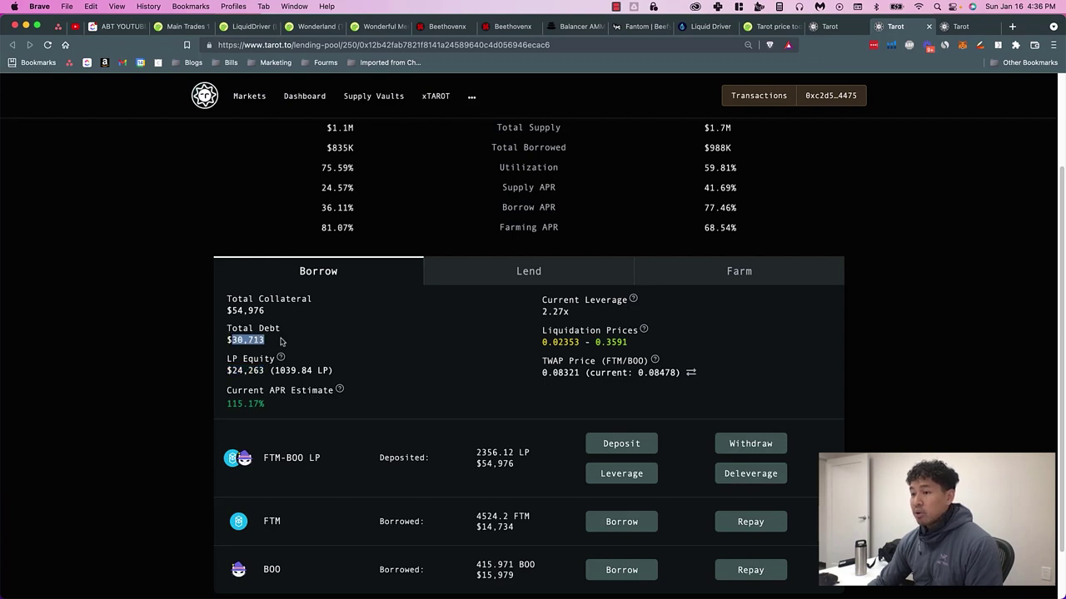
{"action": "left_click_drag", "start_coordinate": [232, 311], "coordinate": [289, 312]}
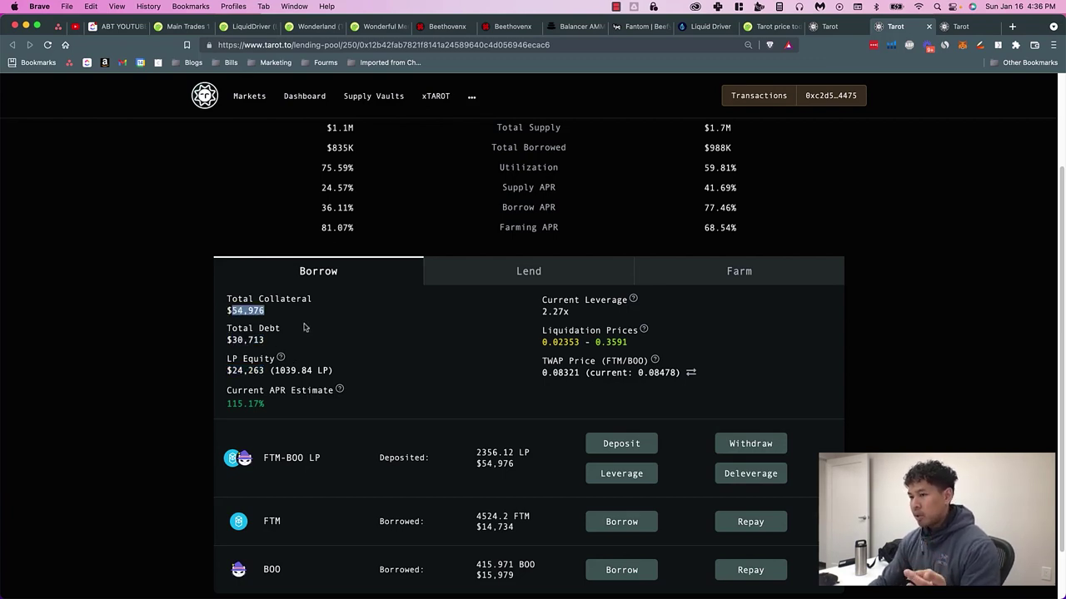
{"action": "left_click_drag", "start_coordinate": [231, 371], "coordinate": [267, 373]}
{"action": "left_click_drag", "start_coordinate": [234, 310], "coordinate": [274, 314]}
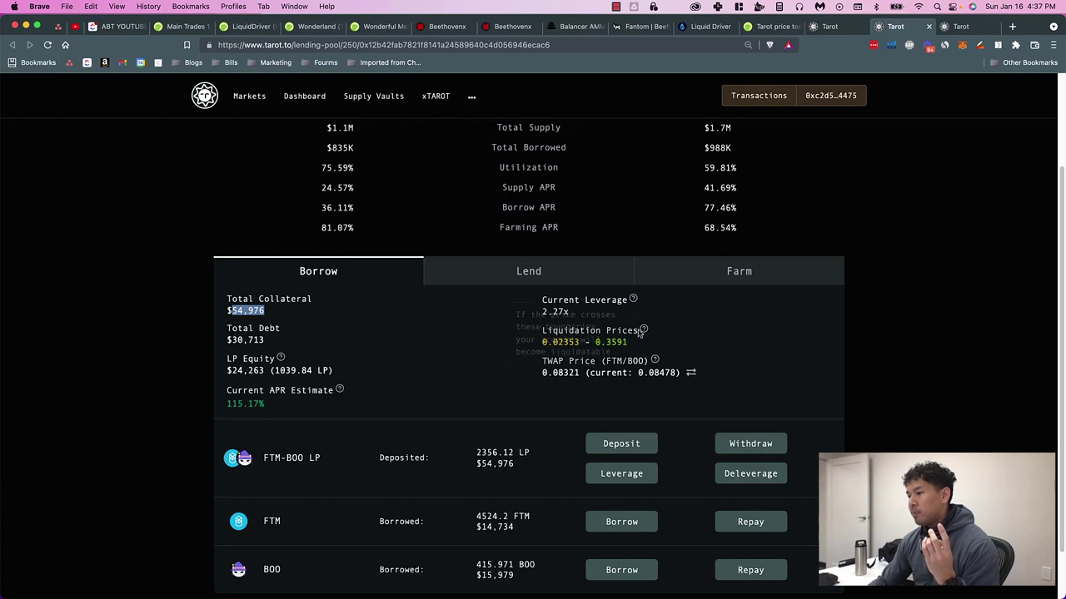
{"action": "left_click_drag", "start_coordinate": [539, 310], "coordinate": [585, 323]}
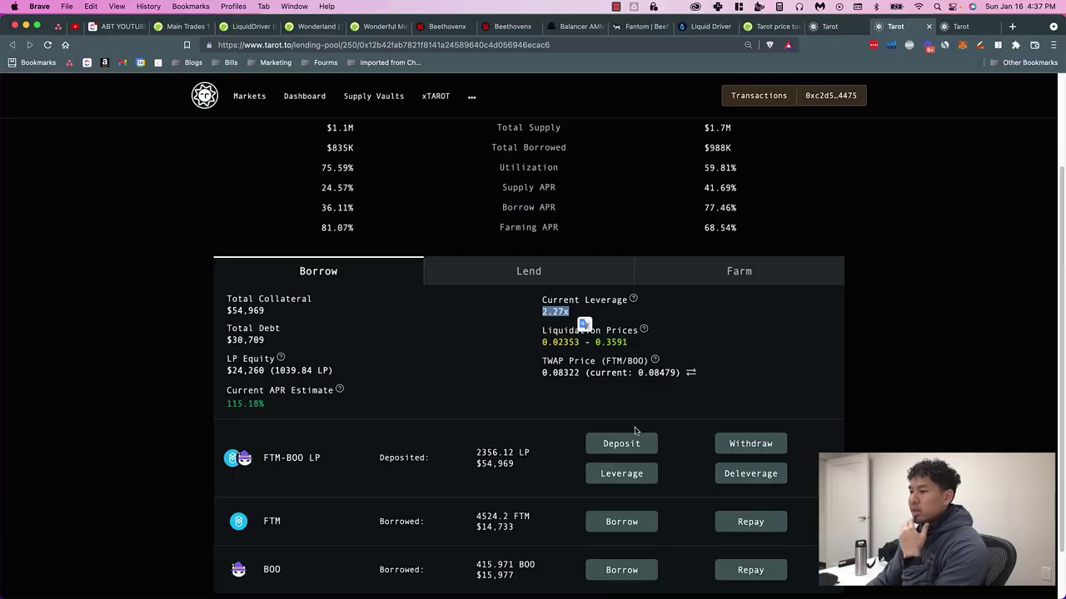
View the deposit options for the FTM-BOO LP, close them without depositing, and check the deposited LP entry.
{"action": "left_click", "coordinate": [633, 442]}
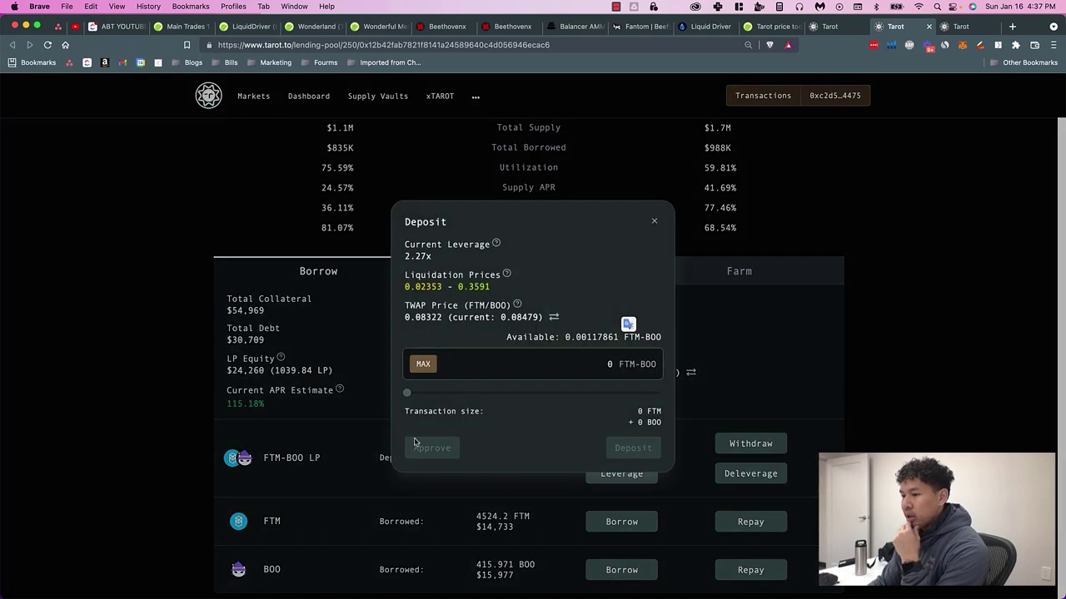
{"action": "left_click", "coordinate": [301, 474]}
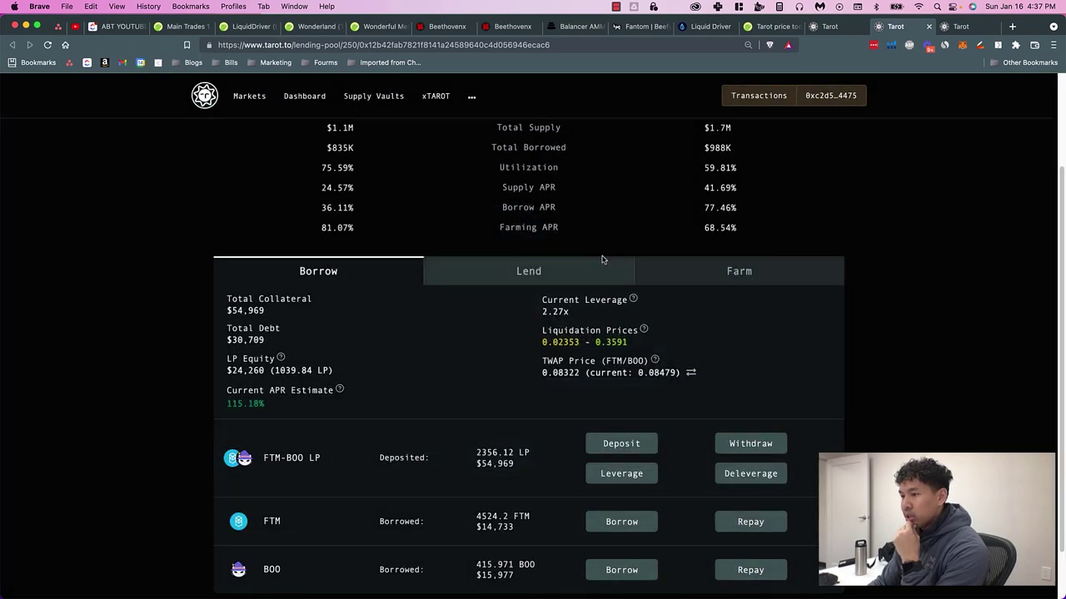
{"action": "left_click_drag", "start_coordinate": [261, 462], "coordinate": [321, 459]}
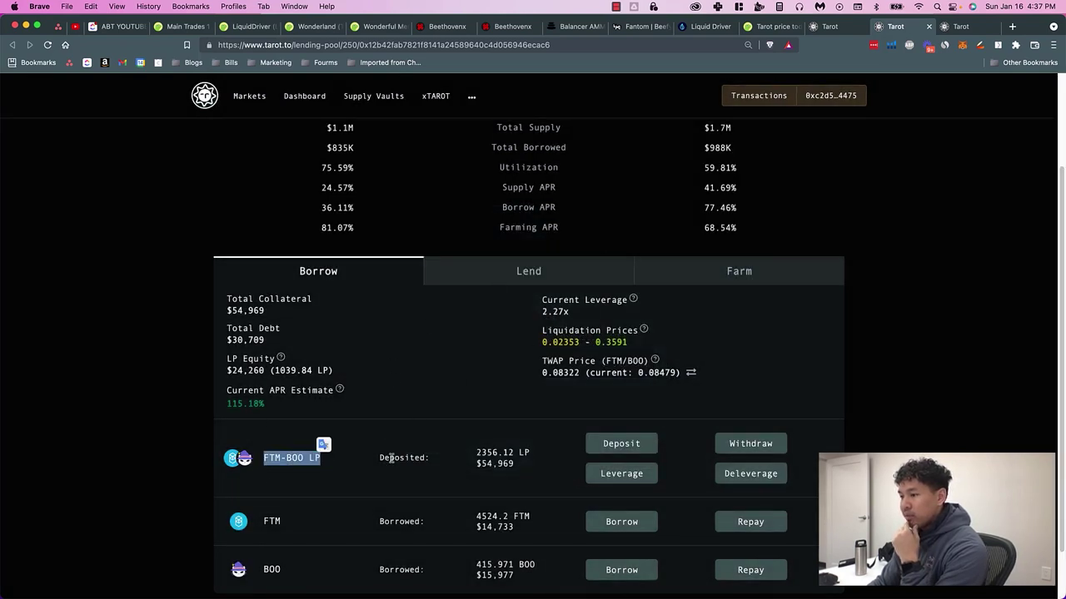
{"action": "scroll", "coordinate": [380, 454], "scroll_direction": "down", "scroll_amount": 2}
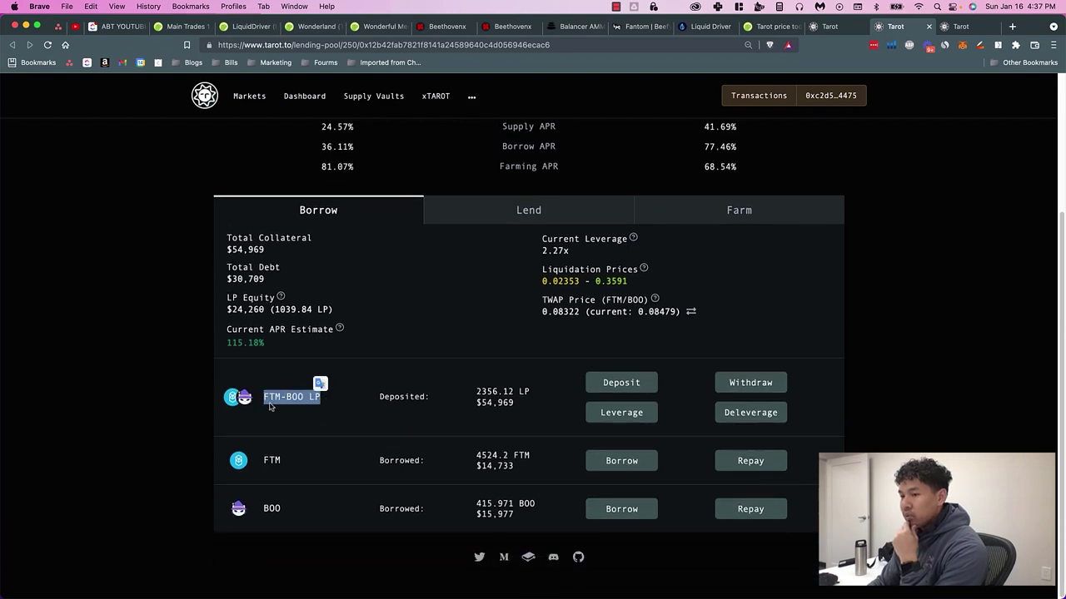
{"action": "left_click", "coordinate": [939, 143]}
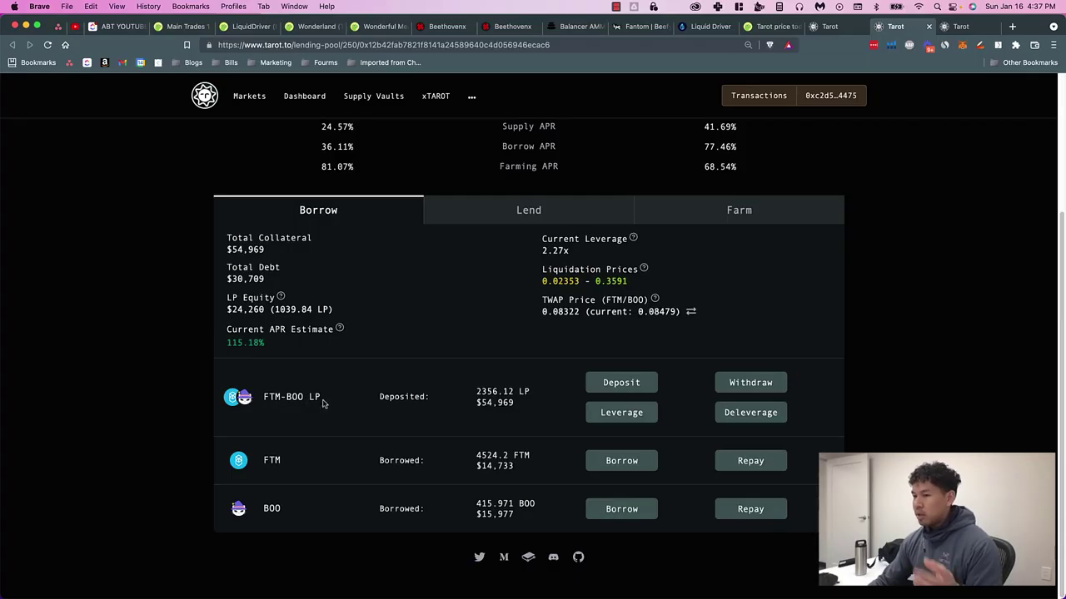
View the leverage settings for the FTM-BOO LP, close them unchanged, and check the position's current leverage.
{"action": "left_click", "coordinate": [625, 416]}
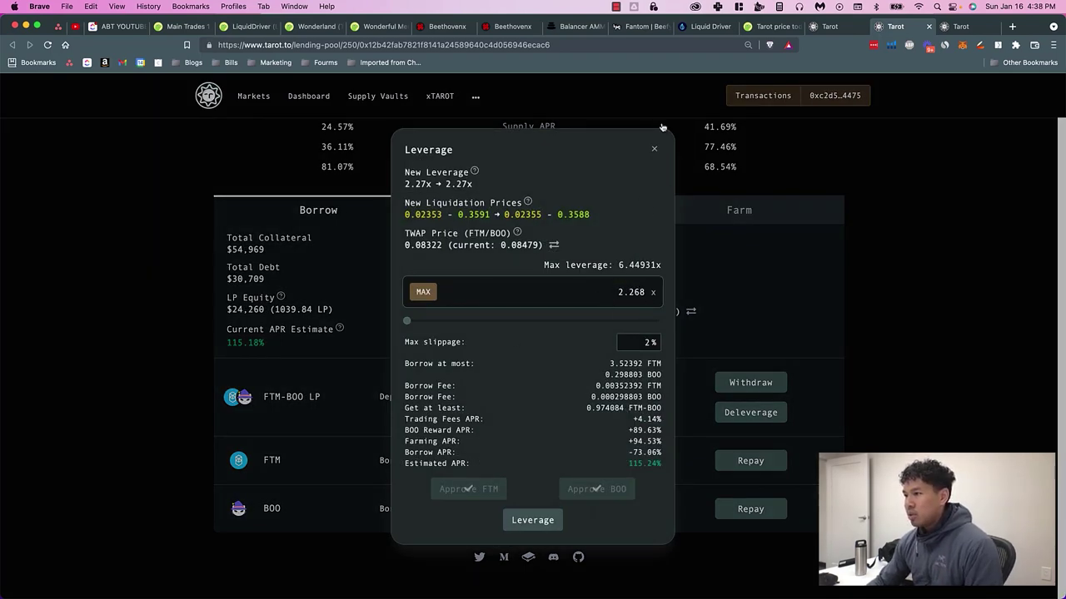
{"action": "left_click", "coordinate": [655, 149]}
{"action": "left_click_drag", "start_coordinate": [547, 250], "coordinate": [570, 251]}
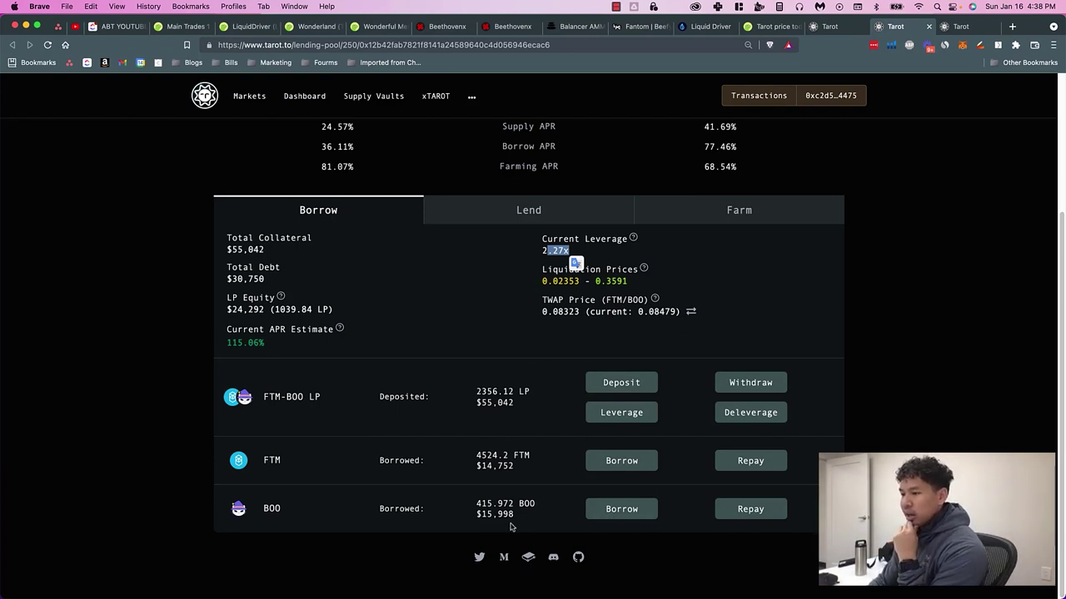
Show the pool's lending options and compare the supply APRs for FTM and BOO.
{"action": "left_click", "coordinate": [528, 214]}
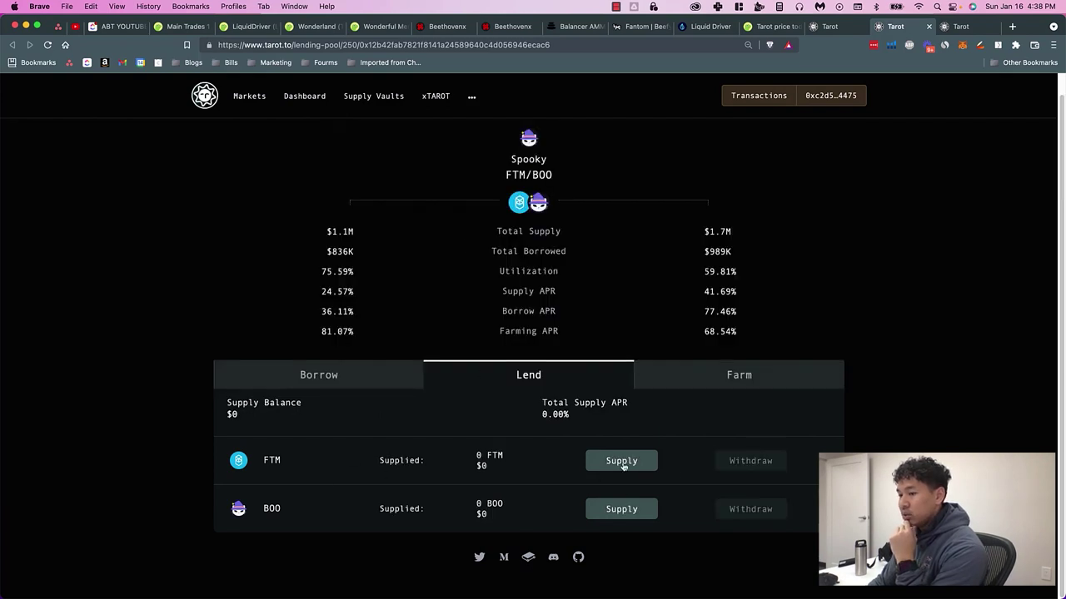
{"action": "left_click_drag", "start_coordinate": [324, 288], "coordinate": [357, 294]}
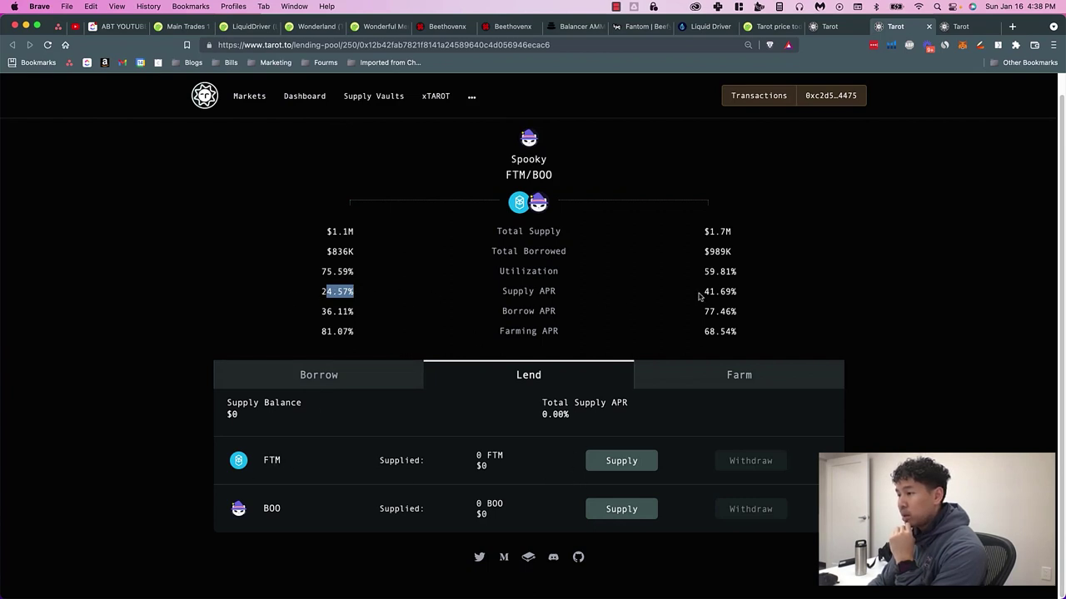
{"action": "left_click_drag", "start_coordinate": [699, 295], "coordinate": [753, 293]}
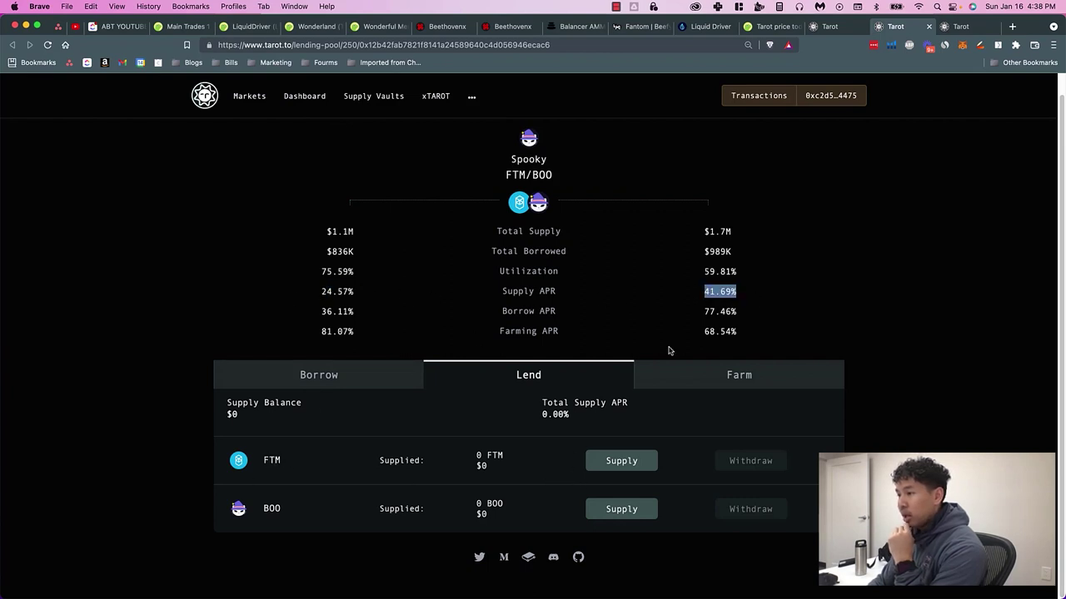
Return to the FTM/BOO pool's borrow position and check its current APR estimate.
{"action": "left_click", "coordinate": [709, 292]}
{"action": "left_click", "coordinate": [369, 374]}
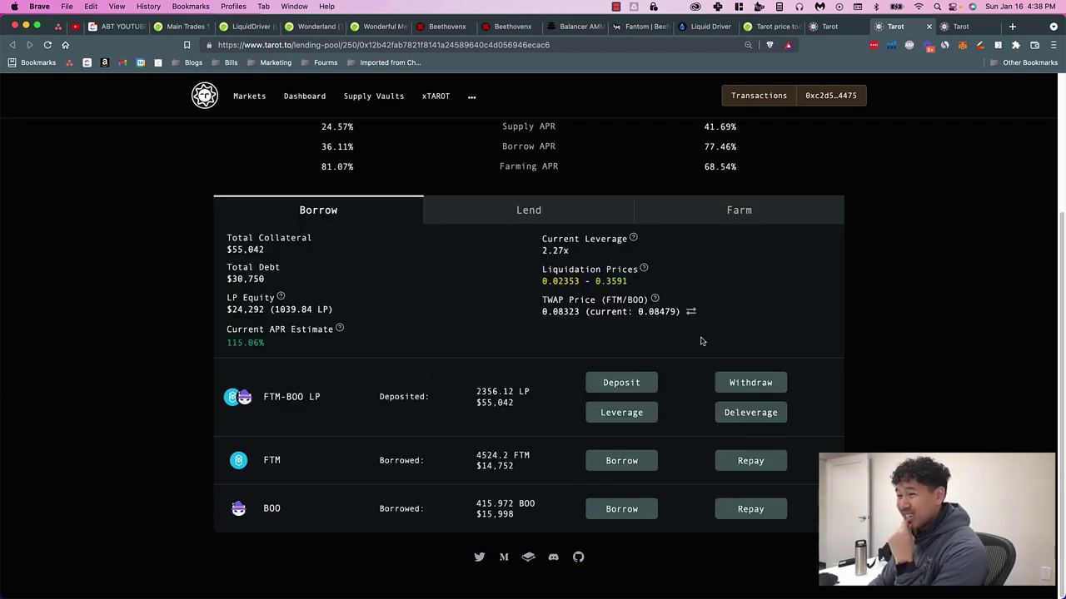
{"action": "mouse_move", "coordinate": [336, 334]}
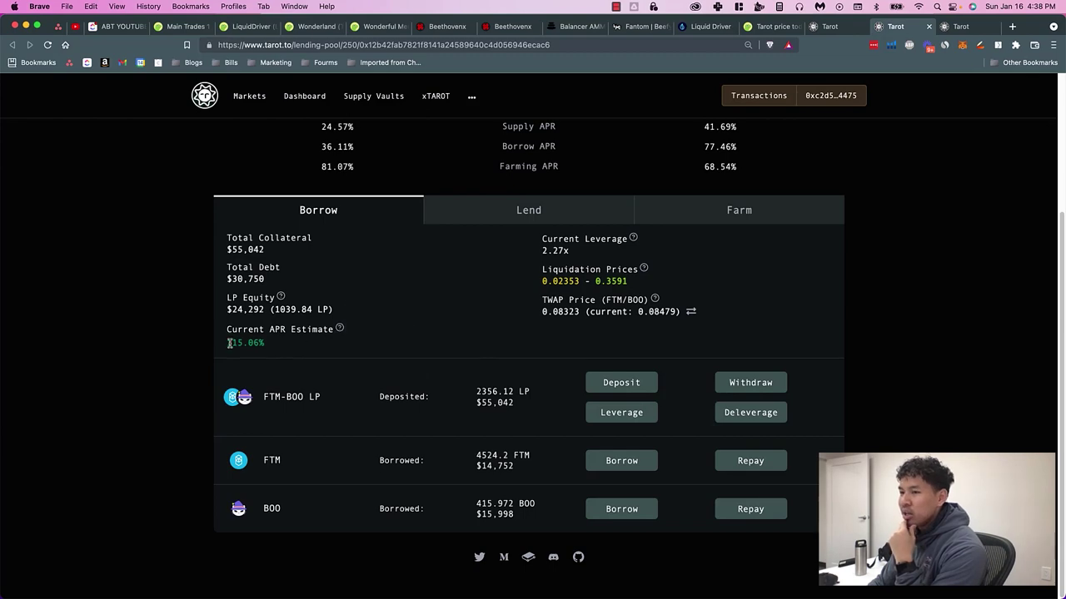
Examine the borrow amounts, fees, borrow APR and estimated APR in the FTM-BOO LP leverage settings, and close them unchanged.
{"action": "left_click", "coordinate": [640, 418]}
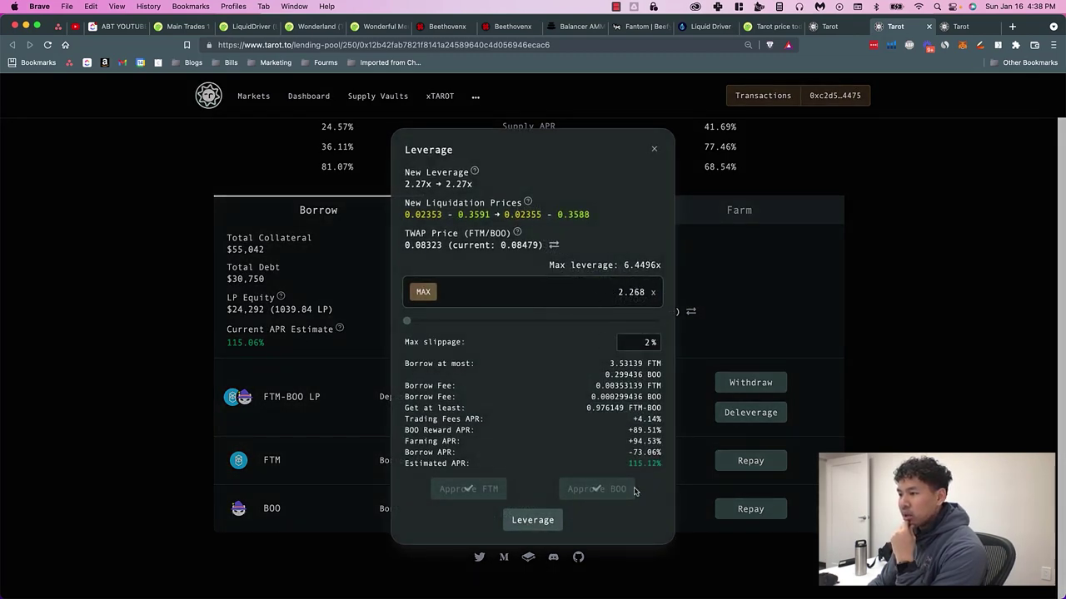
{"action": "left_click_drag", "start_coordinate": [623, 464], "coordinate": [663, 461]}
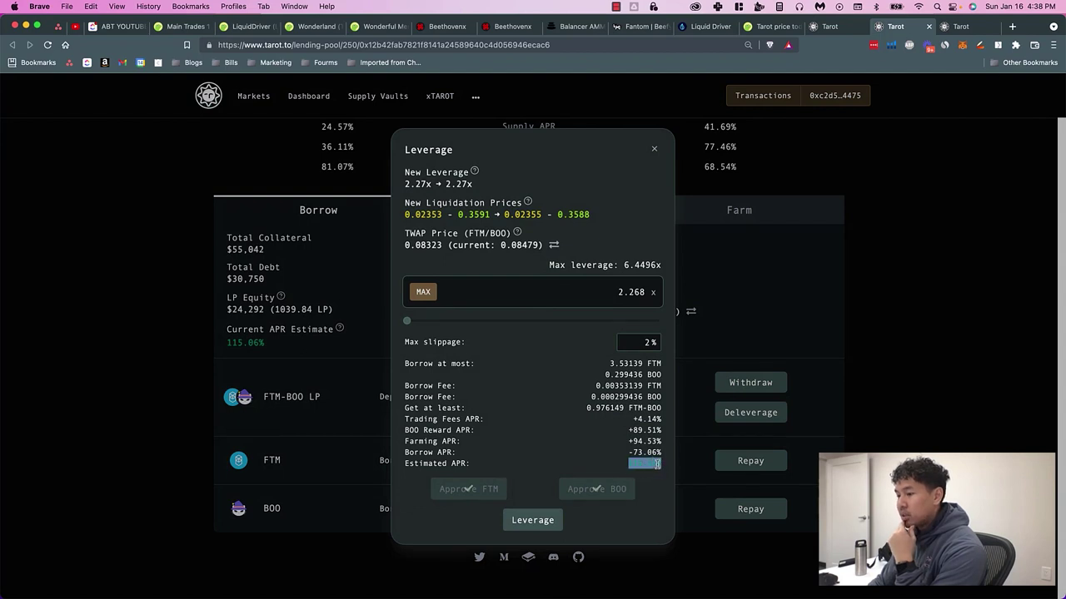
{"action": "left_click_drag", "start_coordinate": [609, 363], "coordinate": [646, 429]}
{"action": "left_click_drag", "start_coordinate": [613, 386], "coordinate": [639, 424]}
{"action": "left_click", "coordinate": [450, 423]}
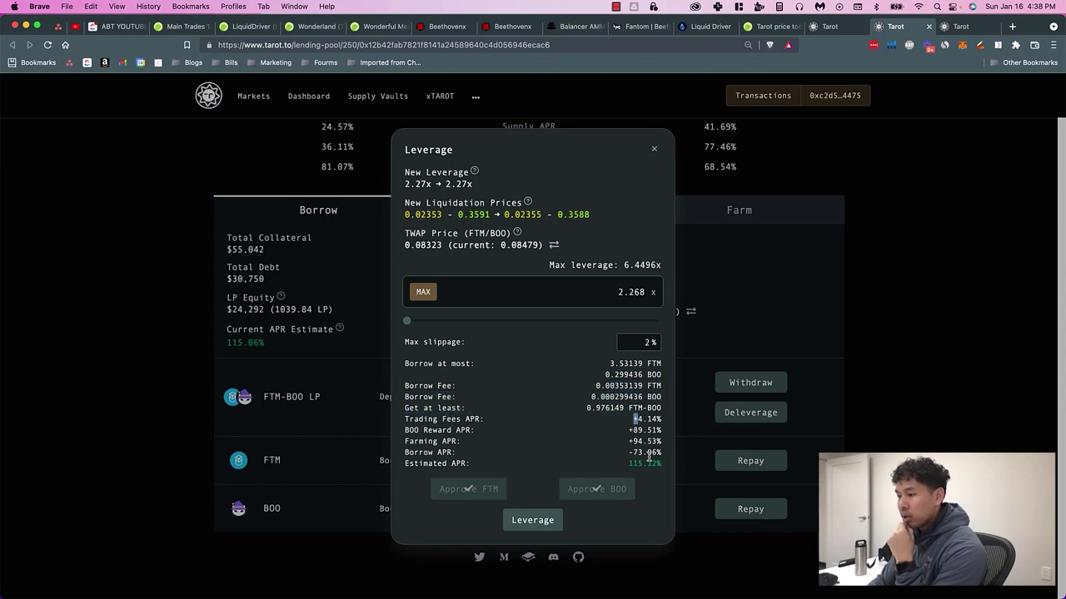
{"action": "mouse_move", "coordinate": [627, 454]}
{"action": "left_mouse_down"}
{"action": "mouse_move", "coordinate": [655, 450]}
{"action": "mouse_move", "coordinate": [633, 453]}
{"action": "left_mouse_up"}
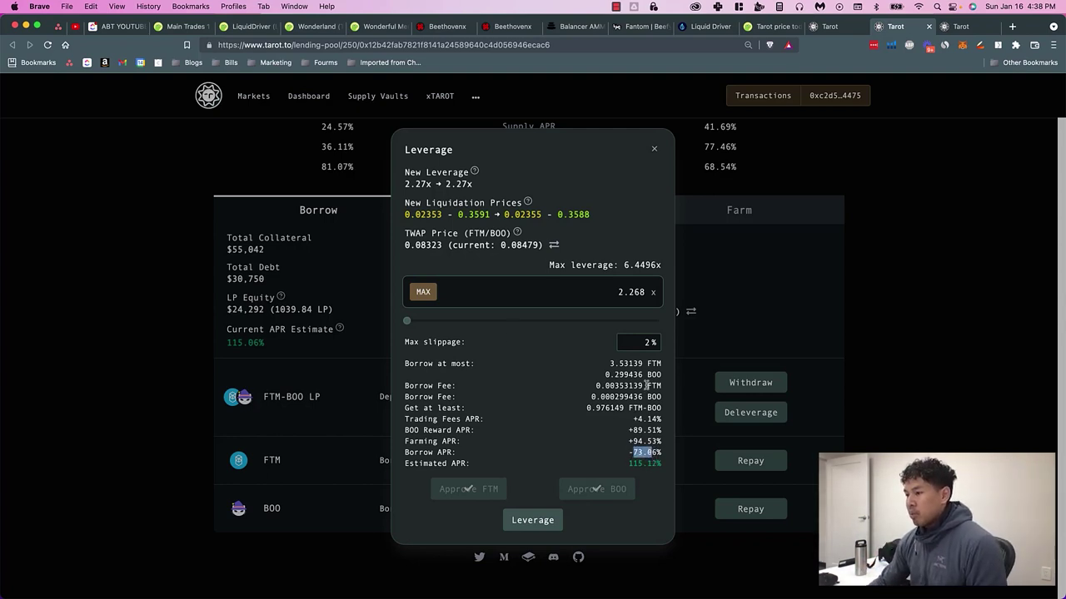
{"action": "double_click", "coordinate": [642, 463]}
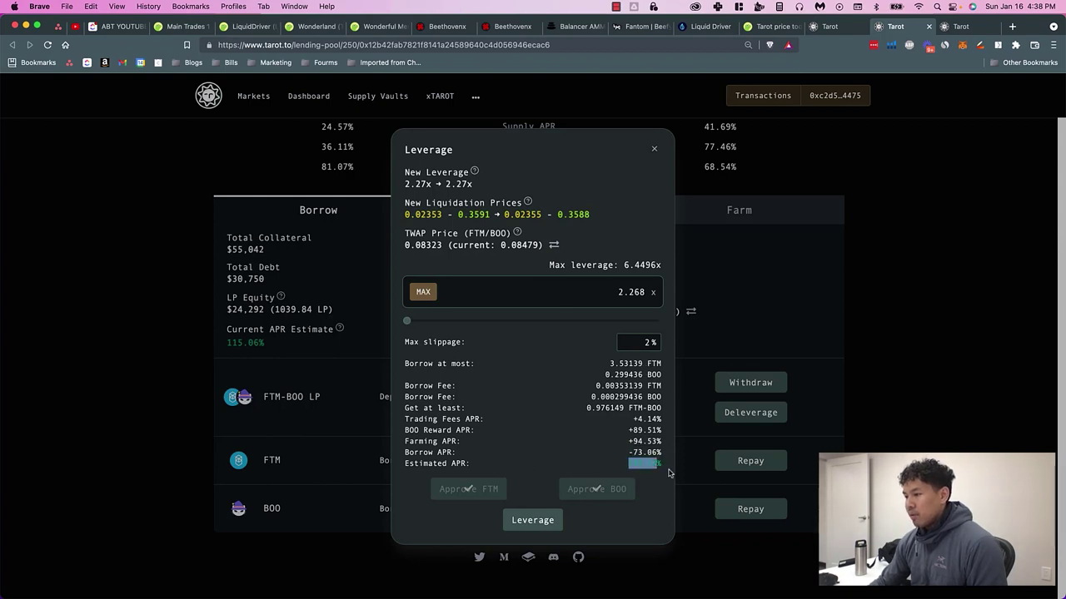
{"action": "left_click", "coordinate": [867, 340]}
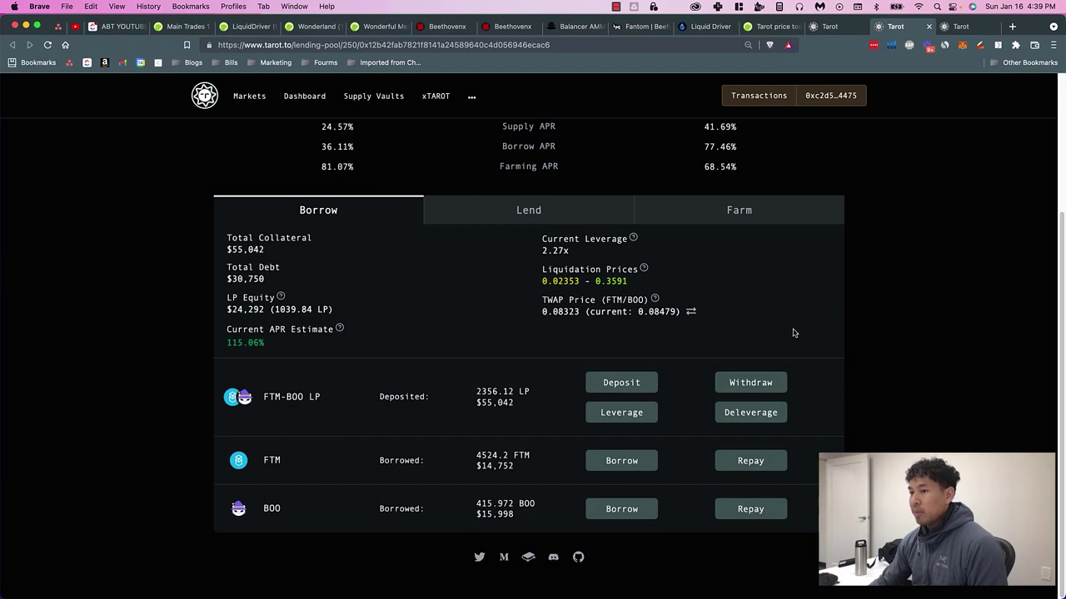
Try to claim the FTM/BOO pool's farmed TAROT rewards and confirm the transaction in MetaMask.
{"action": "left_click", "coordinate": [766, 214]}
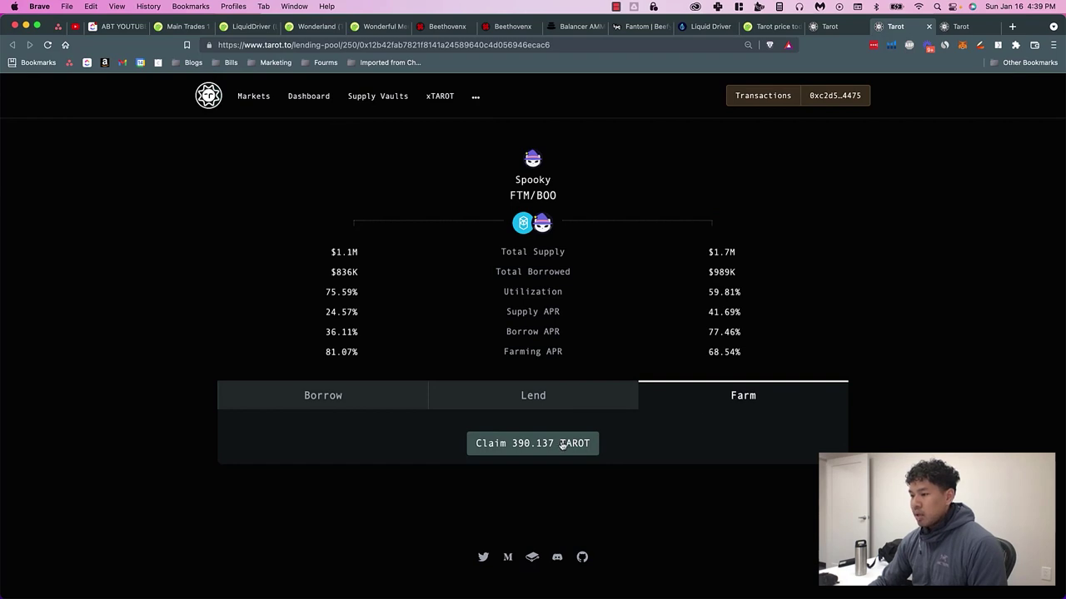
{"action": "left_click", "coordinate": [565, 443]}
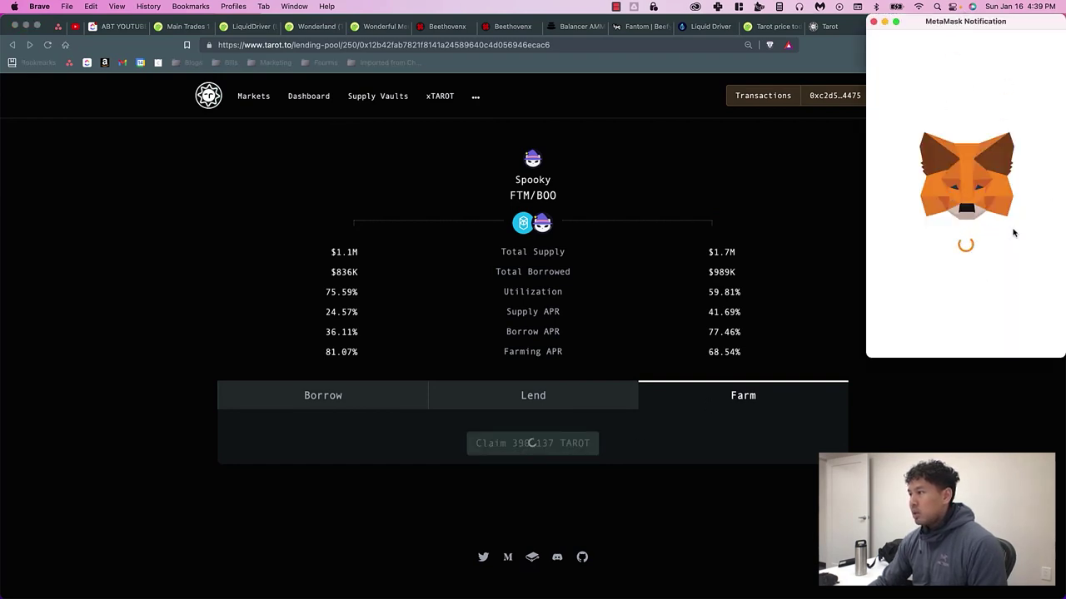
{"action": "scroll", "coordinate": [974, 258], "scroll_direction": "down", "scroll_amount": 1}
{"action": "scroll", "coordinate": [992, 267], "scroll_direction": "down", "scroll_amount": 1}
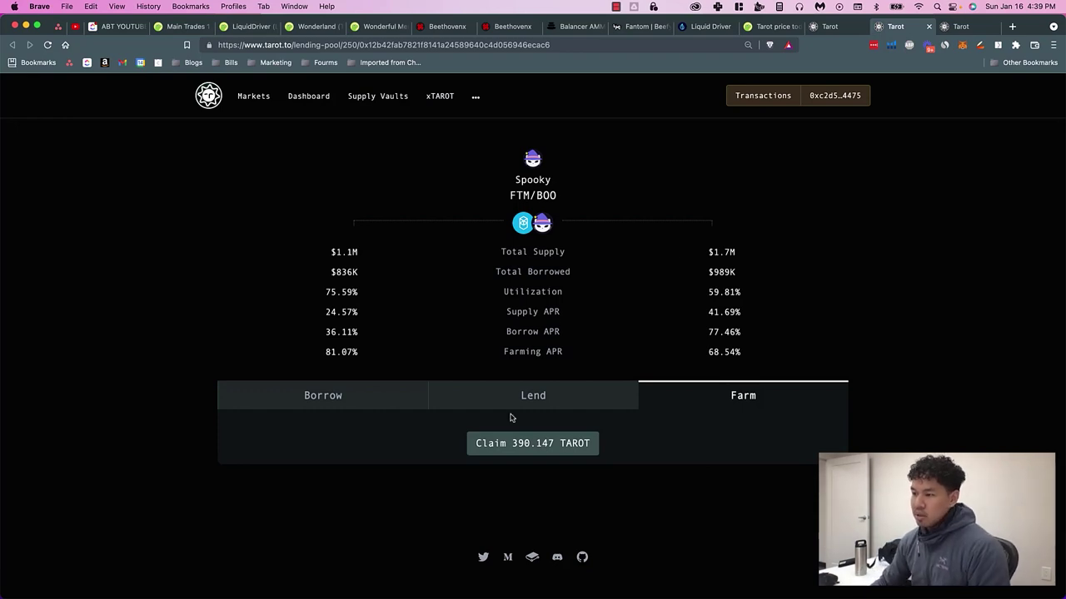
{"action": "left_click", "coordinate": [534, 447]}
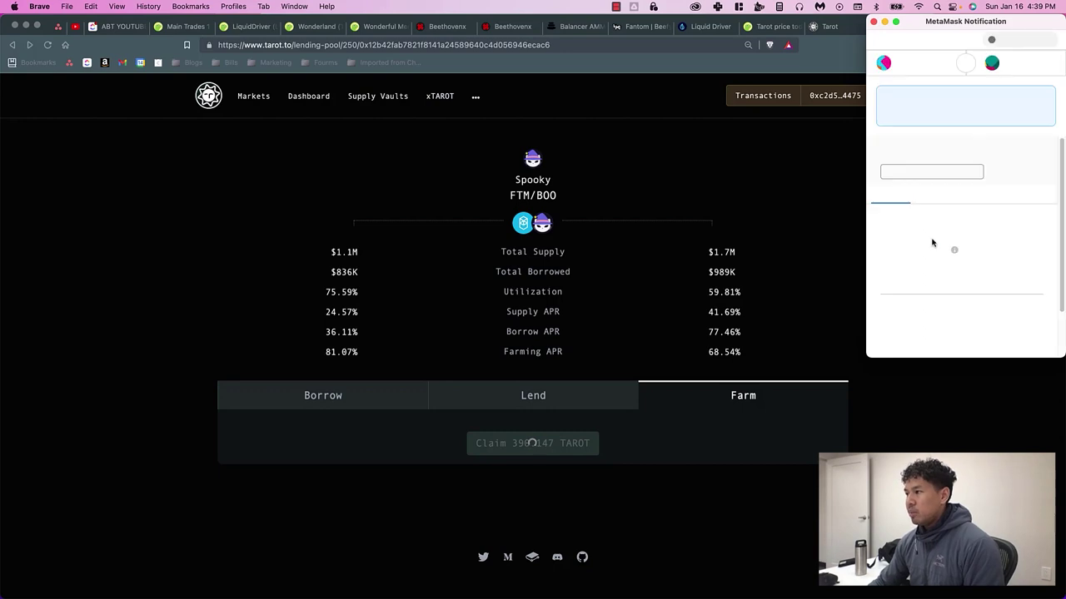
{"action": "scroll", "coordinate": [983, 275], "scroll_direction": "down", "scroll_amount": 2}
{"action": "left_click", "coordinate": [1012, 333]}
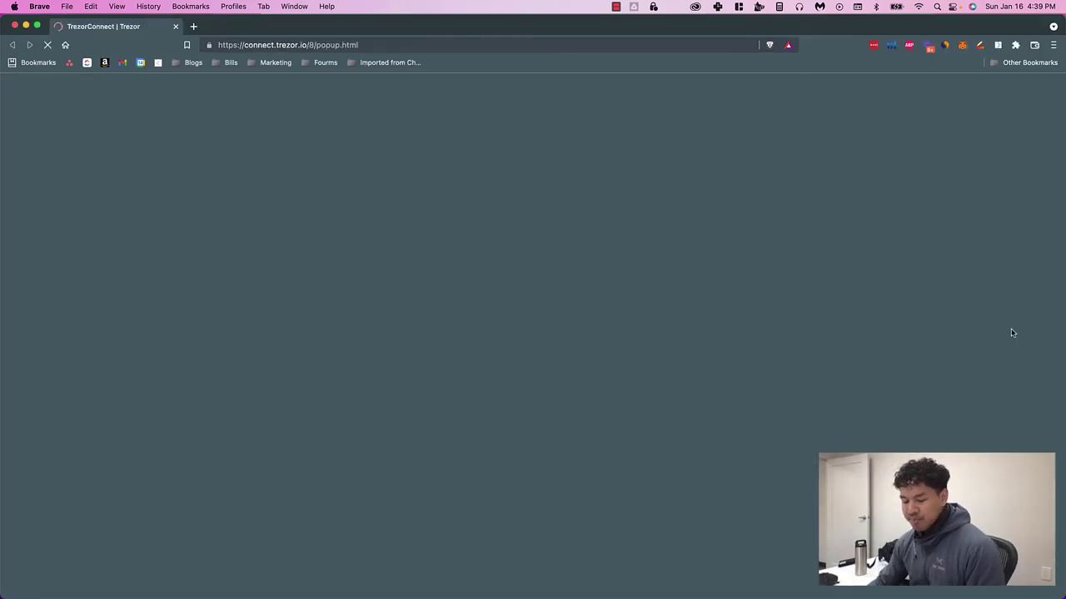
Switch to Chrome and claim the FTM/BOO pool's farmed TAROT rewards there.
{"action": "key", "text": "super+space"}
{"action": "type", "text": "chrome"}
{"action": "key", "text": "Return"}
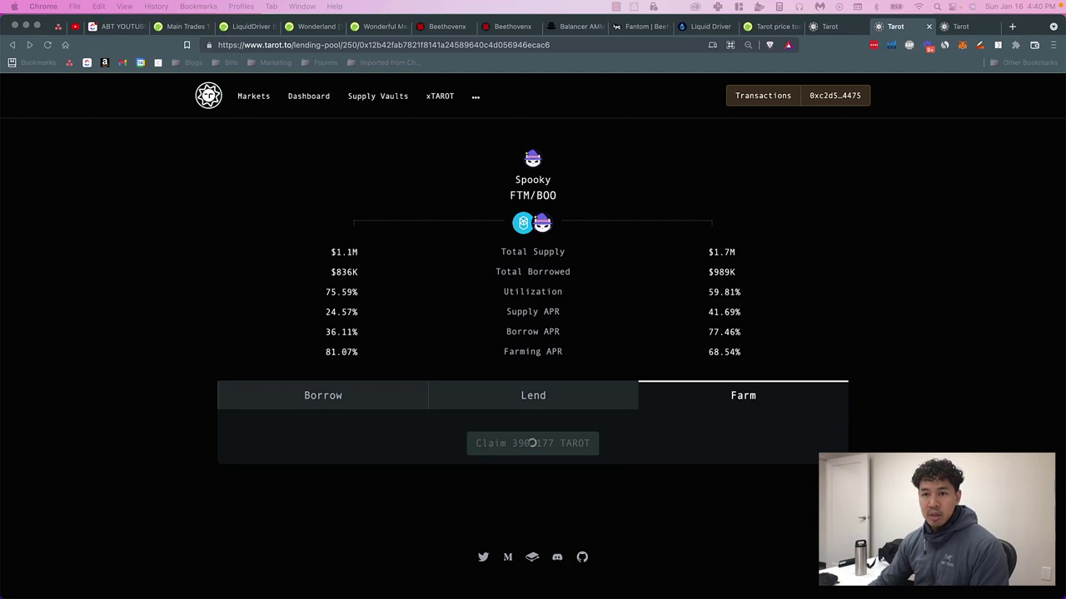
{"action": "left_click", "coordinate": [487, 450]}
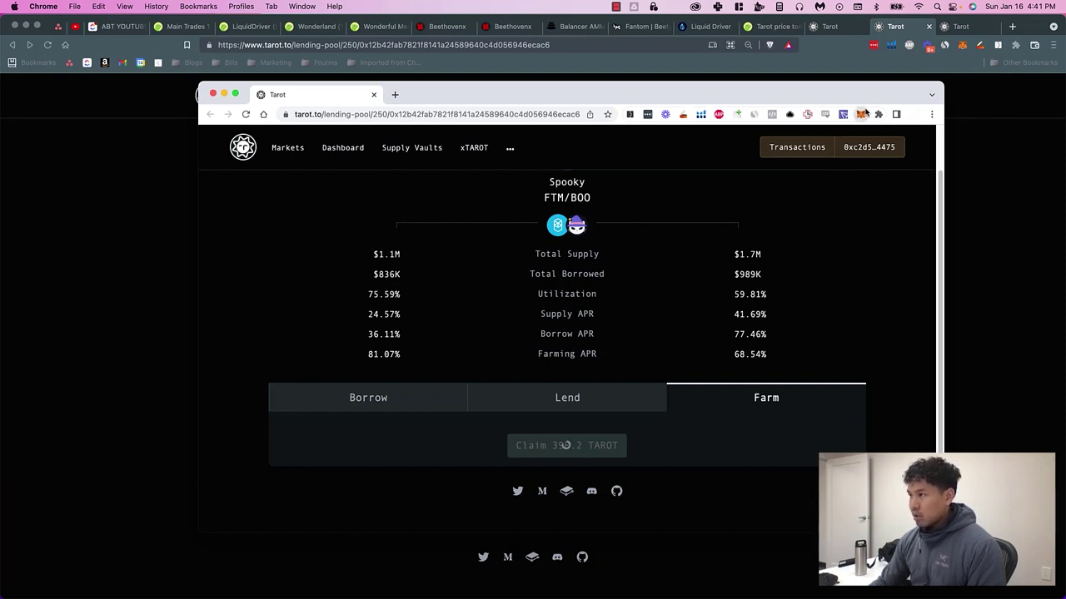
Check the status of the TAROT claim transaction in MetaMask's activity list and close the wallet.
{"action": "left_click", "coordinate": [861, 114]}
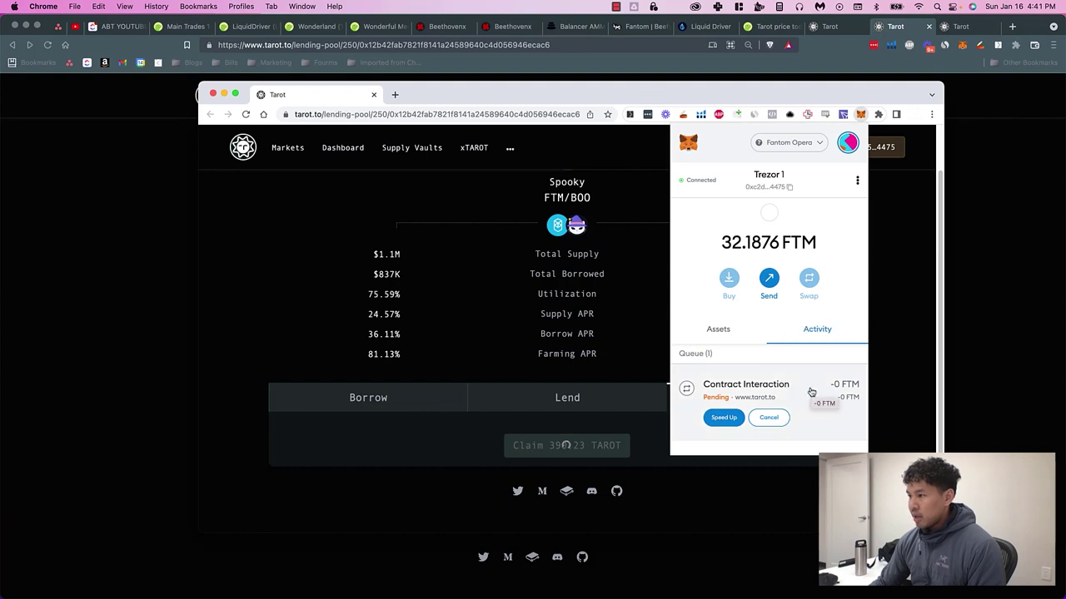
{"action": "scroll", "coordinate": [791, 310], "scroll_direction": "down", "scroll_amount": 2}
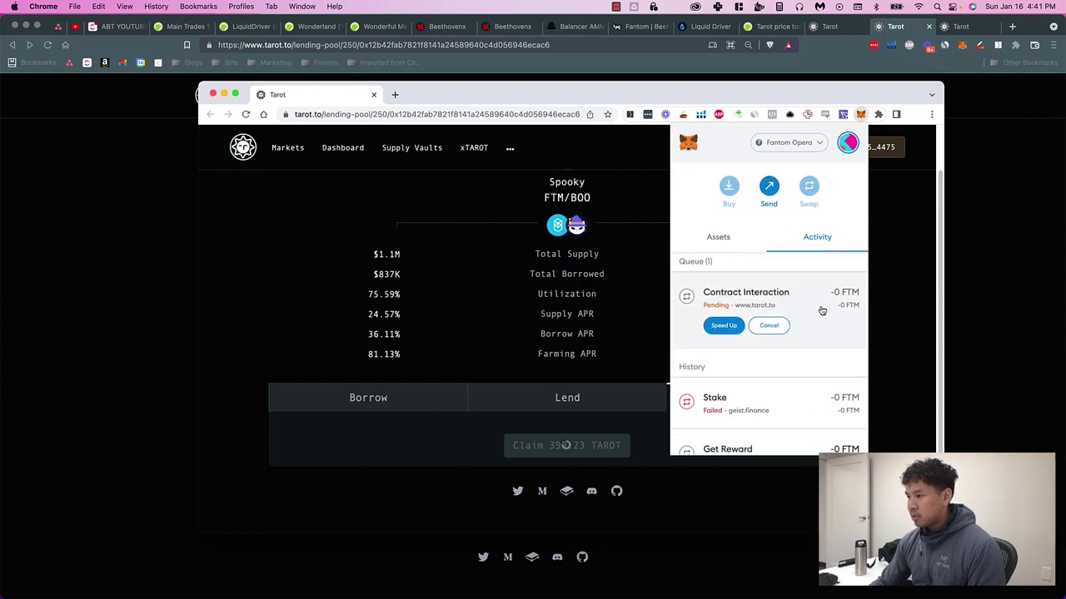
{"action": "left_click", "coordinate": [910, 277]}
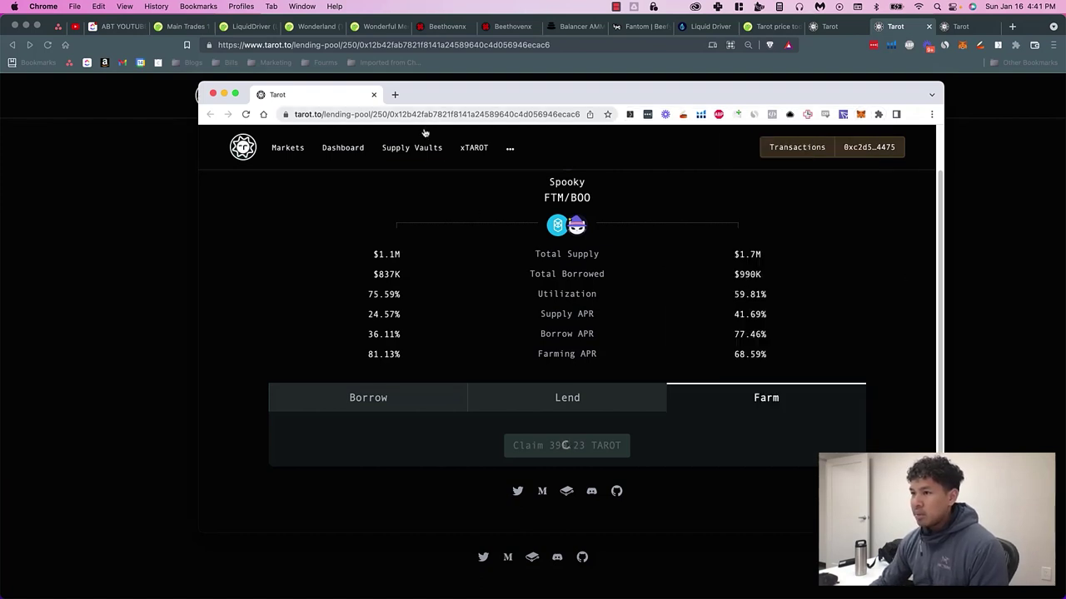
Open the xTAROT staking page in a new tab, check its APR estimate, and enlarge the window to full screen.
{"action": "left_click", "coordinate": [469, 149], "text": "super"}
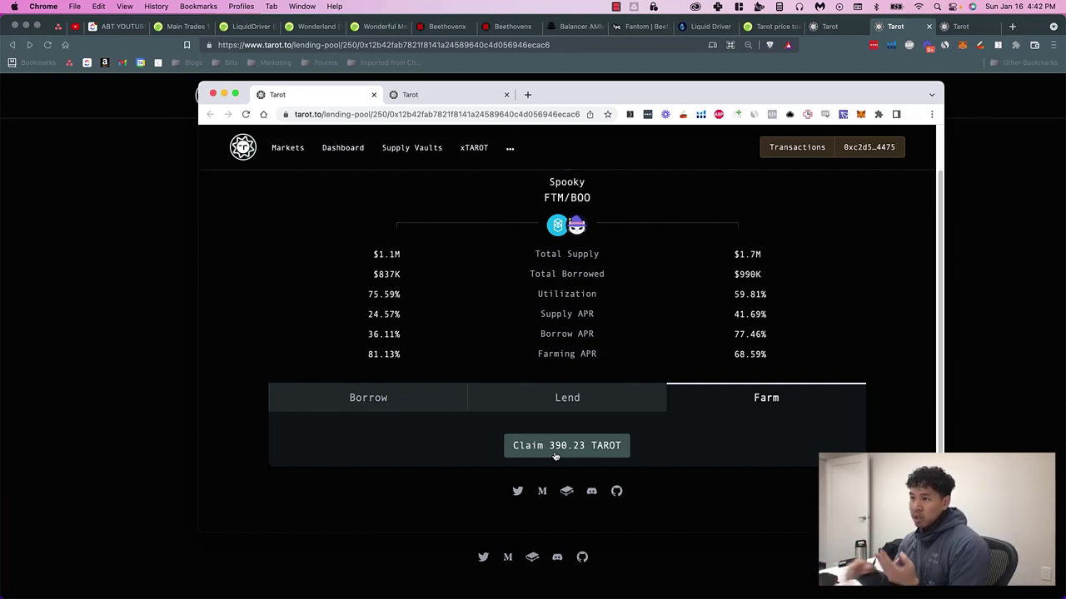
{"action": "left_click", "coordinate": [453, 95]}
{"action": "scroll", "coordinate": [587, 338], "scroll_direction": "down", "scroll_amount": 3}
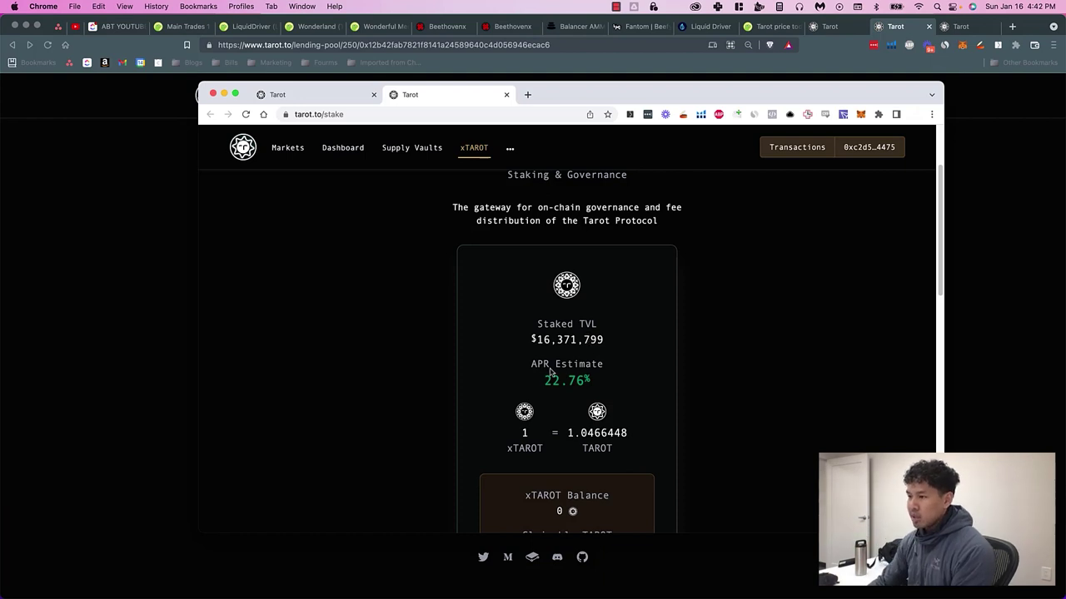
{"action": "left_click_drag", "start_coordinate": [531, 364], "coordinate": [603, 384]}
{"action": "scroll", "coordinate": [605, 392], "scroll_direction": "up", "scroll_amount": 3}
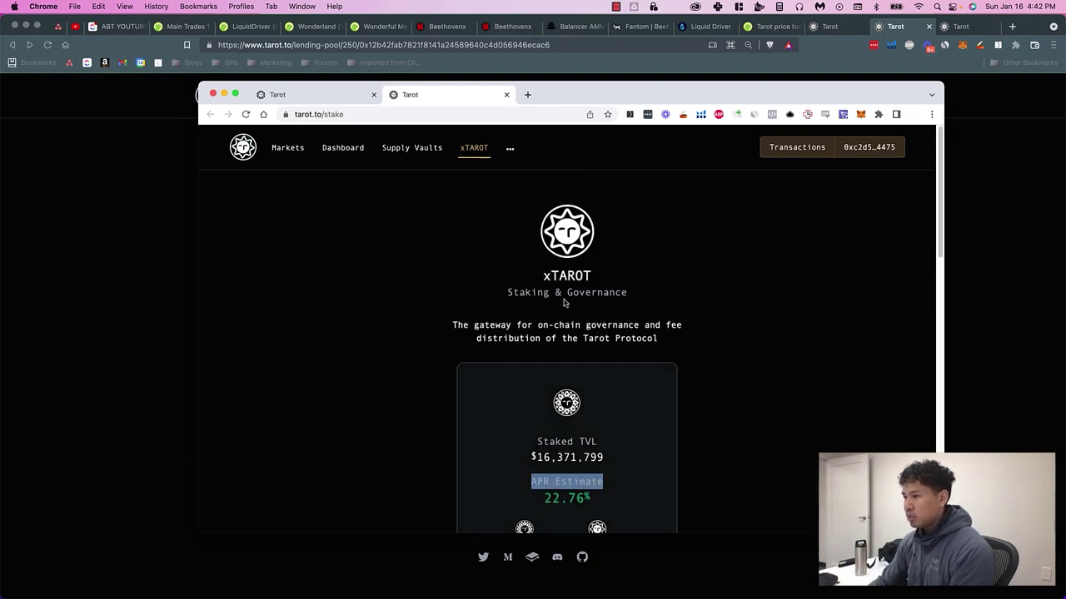
{"action": "key", "text": "ctrl+alt+Return"}
{"action": "scroll", "coordinate": [599, 366], "scroll_direction": "down", "scroll_amount": 5}
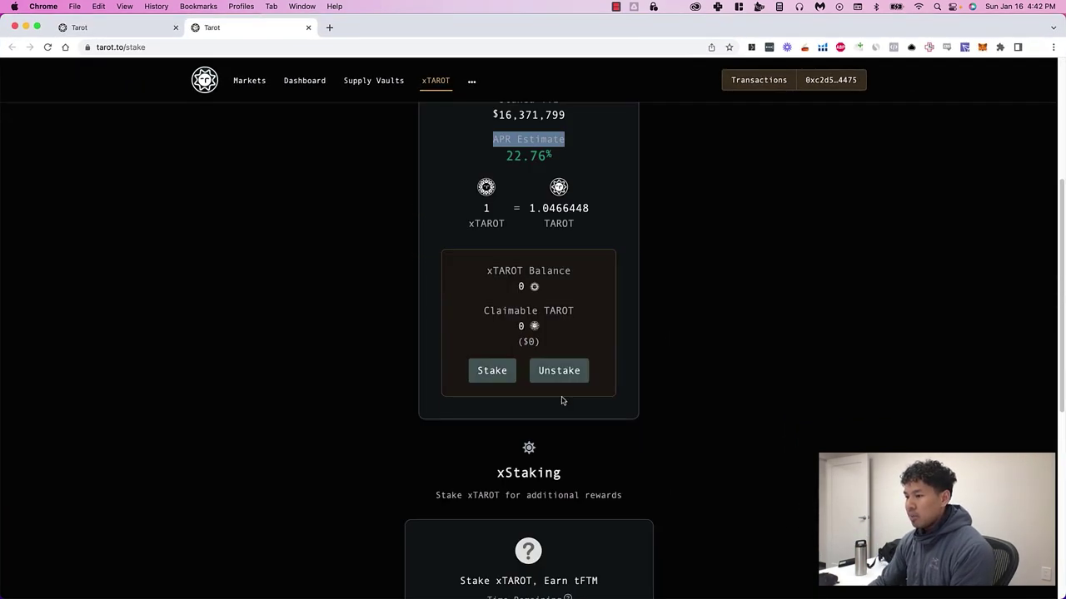
Check the TAROT available for staking, then compare it with the pool's claimable rewards and the wallet's recent activity.
{"action": "left_click", "coordinate": [492, 371]}
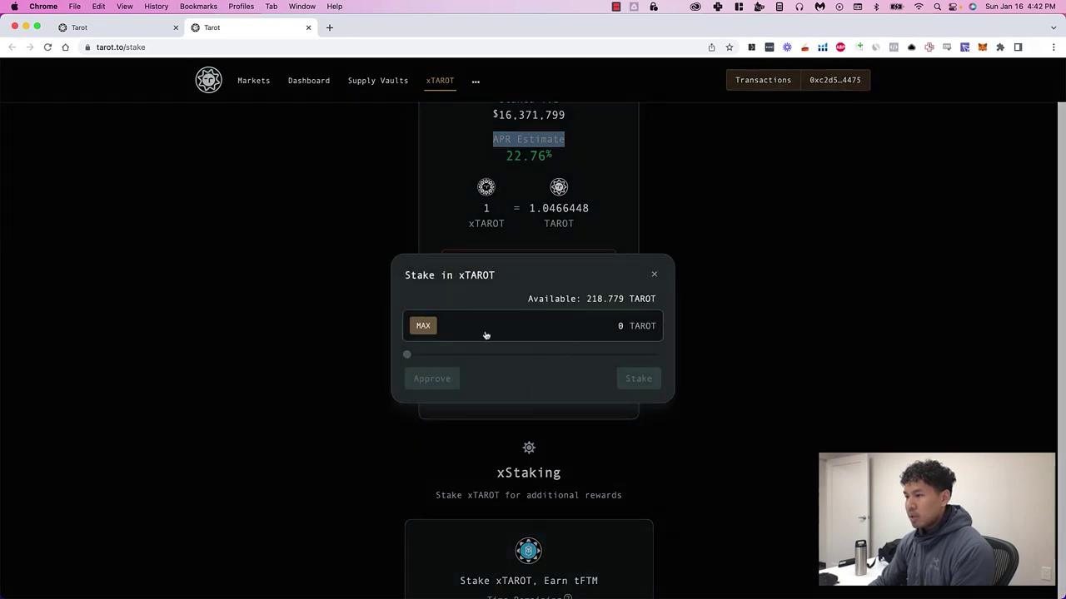
{"action": "left_click", "coordinate": [654, 276]}
{"action": "left_click", "coordinate": [79, 28]}
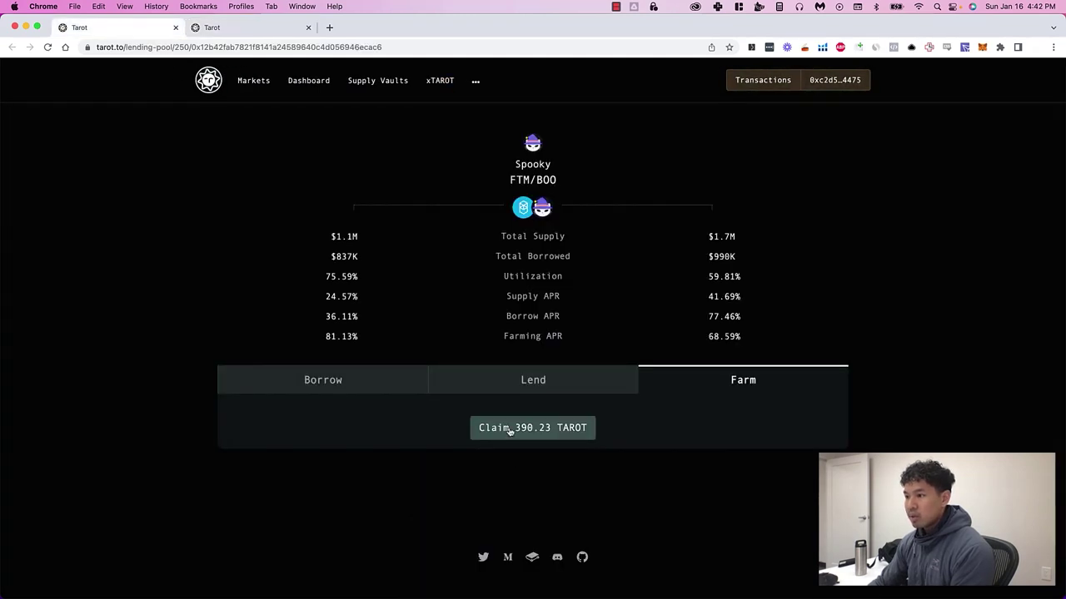
{"action": "left_click", "coordinate": [301, 32]}
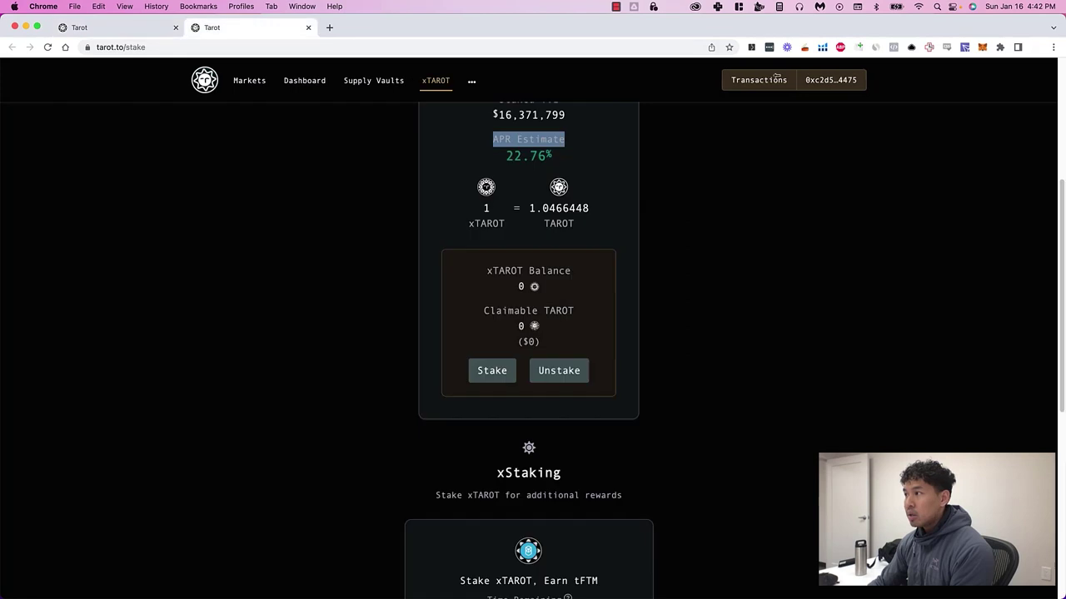
{"action": "left_click", "coordinate": [982, 46]}
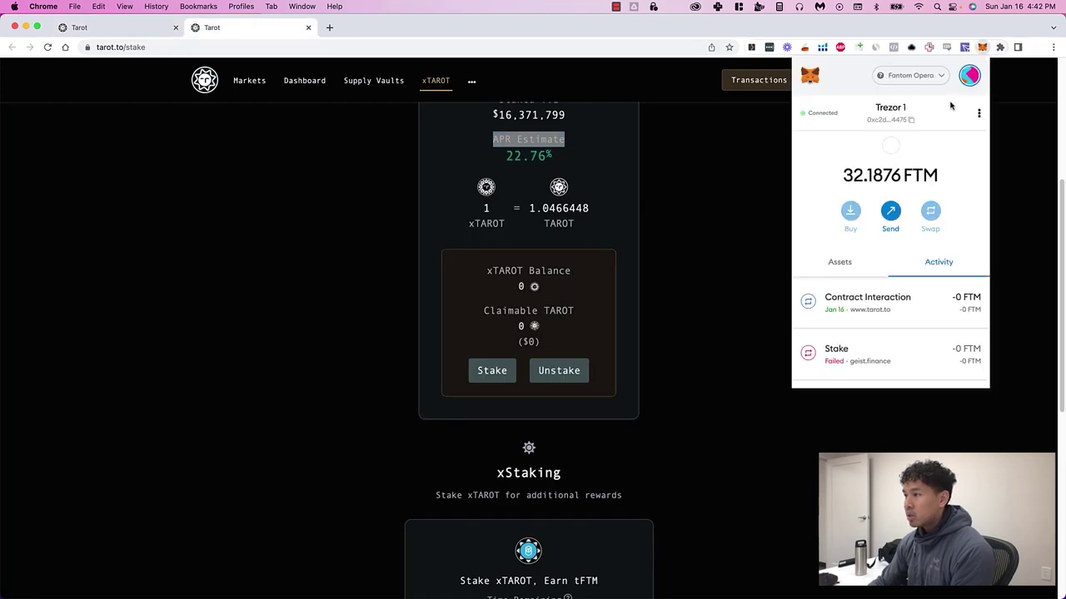
{"action": "left_click", "coordinate": [740, 247]}
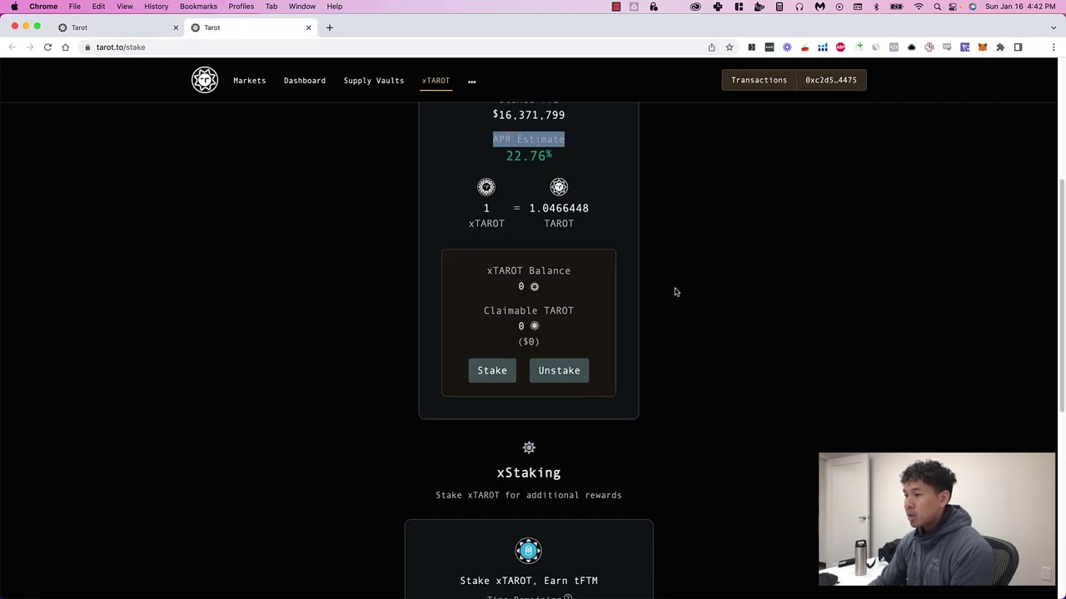
Reload the xTAROT staking page and reopen the stake dialog to refresh the available TAROT balance.
{"action": "left_click", "coordinate": [503, 355]}
{"action": "left_click", "coordinate": [489, 371]}
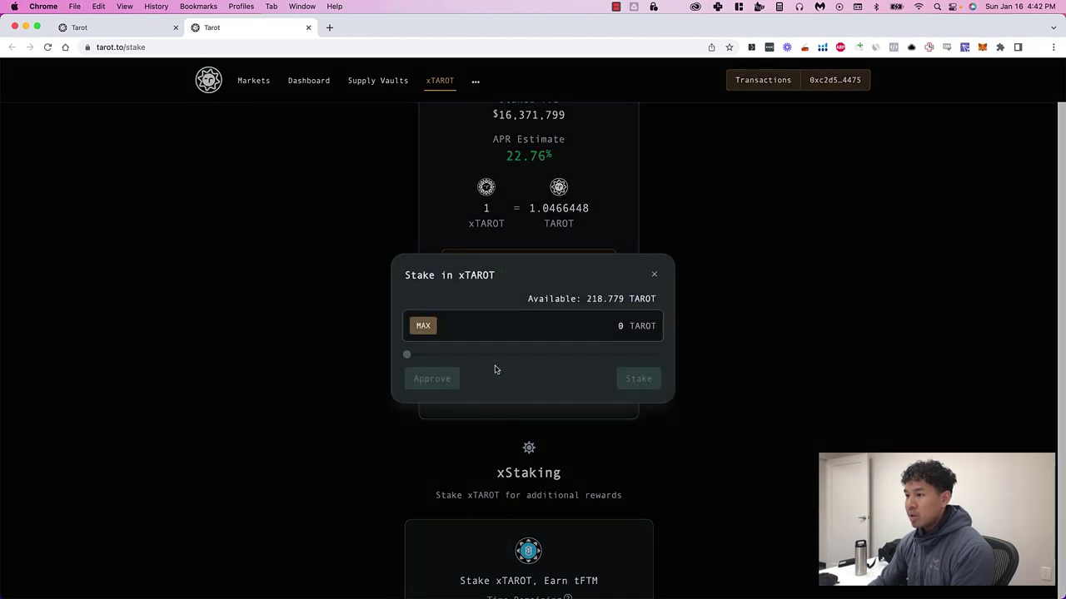
{"action": "left_click", "coordinate": [683, 258]}
{"action": "right_click", "coordinate": [696, 234]}
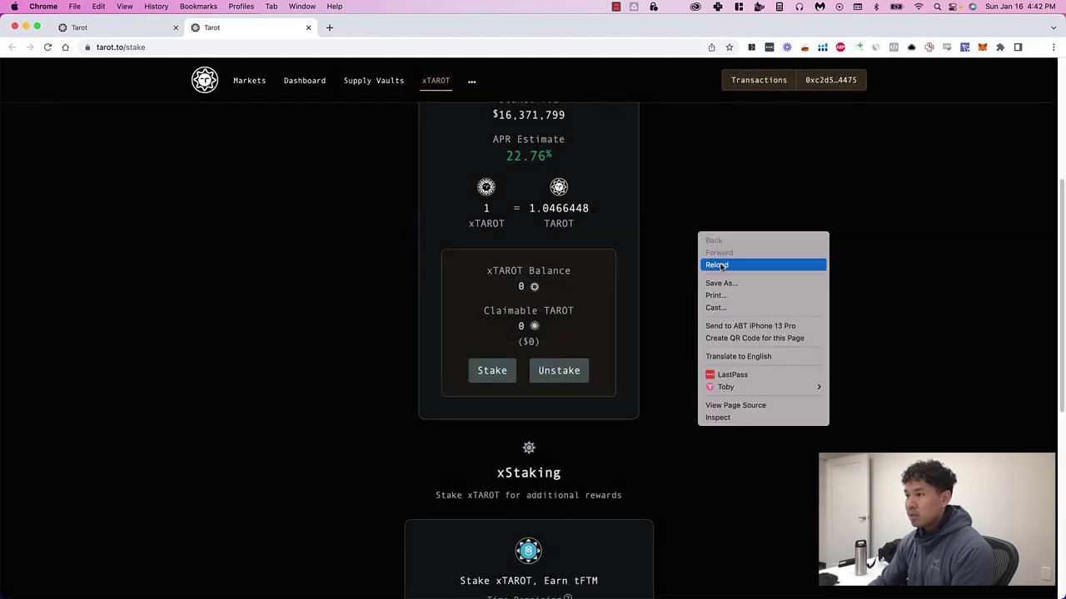
{"action": "left_click", "coordinate": [724, 266]}
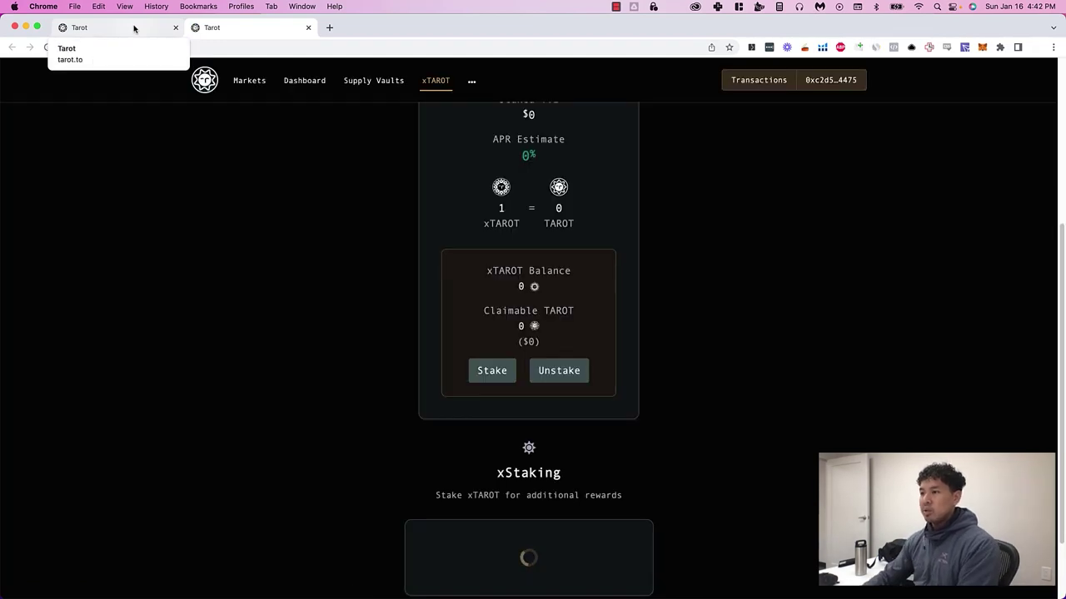
{"action": "left_click", "coordinate": [499, 371]}
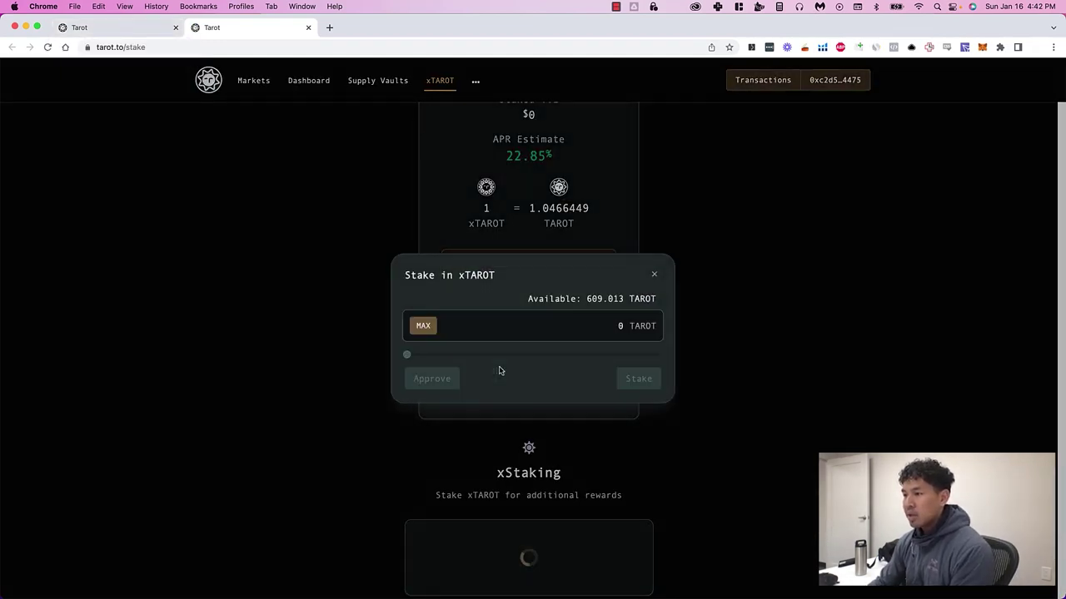
Copy the available TAROT amount from the xTAROT stake dialog and highlight the full balance.
{"action": "left_click_drag", "start_coordinate": [585, 301], "coordinate": [629, 298]}
{"action": "key", "text": "super+c"}
{"action": "left_click", "coordinate": [573, 297]}
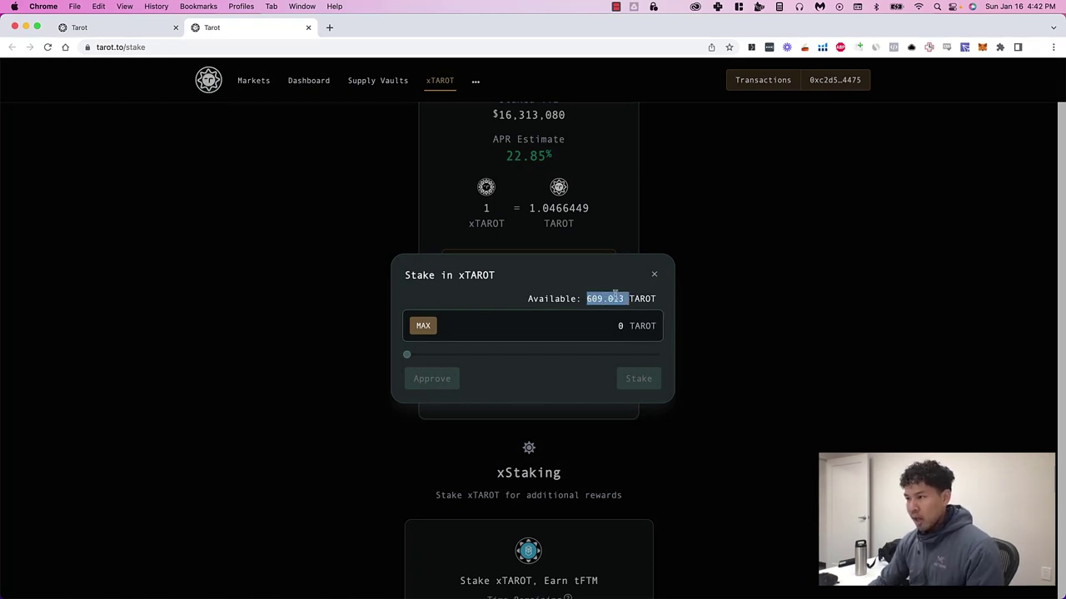
{"action": "left_click", "coordinate": [588, 300]}
{"action": "left_click_drag", "start_coordinate": [588, 301], "coordinate": [668, 303]}
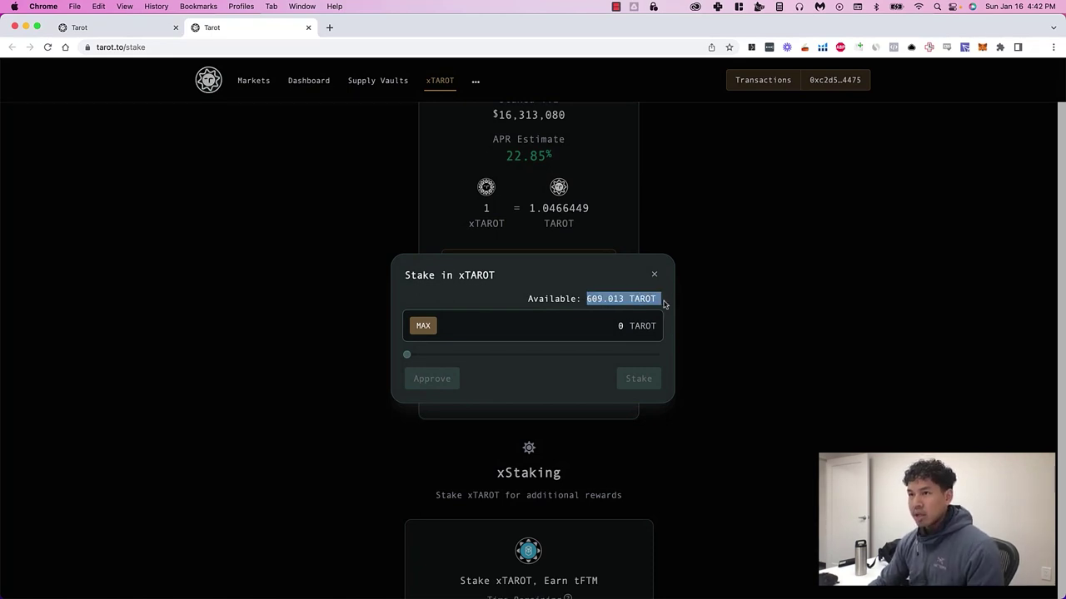
Switch to the CoinGecko Tarot page in Brave and convert 609.013 TAROT to USD with its price converter.
{"action": "key", "text": "super+Tab"}
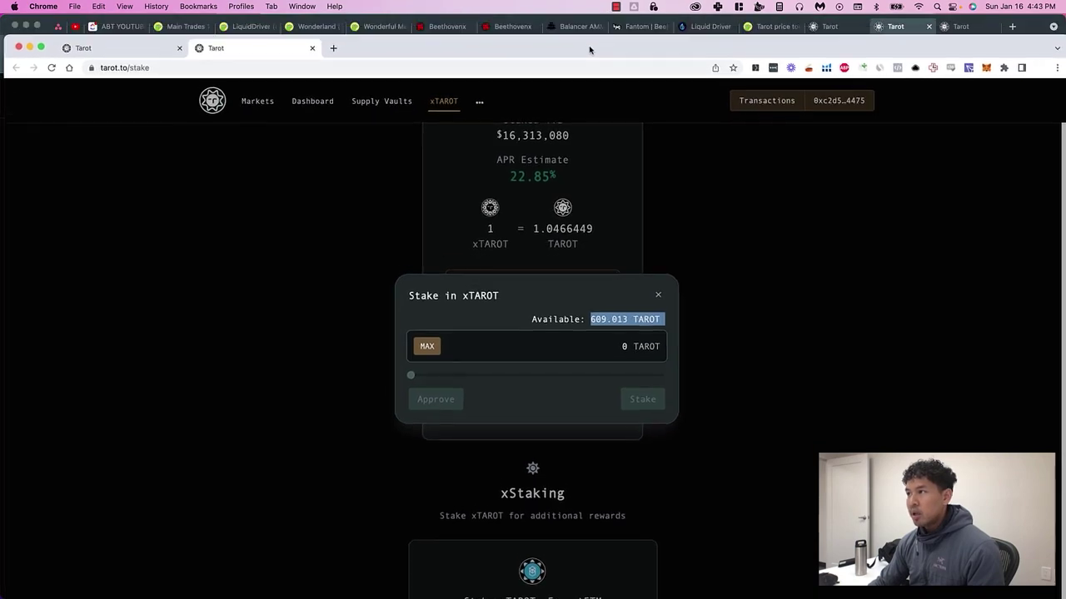
{"action": "scroll", "coordinate": [494, 397], "scroll_direction": "up", "scroll_amount": 5}
{"action": "scroll", "coordinate": [494, 408], "scroll_direction": "down", "scroll_amount": 4}
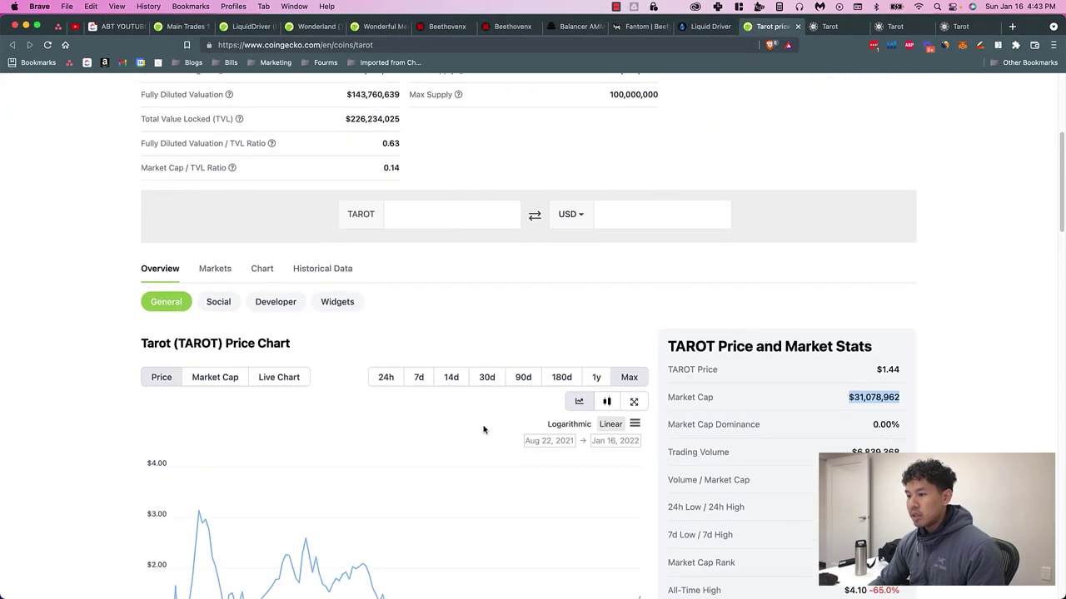
{"action": "left_click", "coordinate": [464, 212]}
{"action": "key", "text": "super+v"}
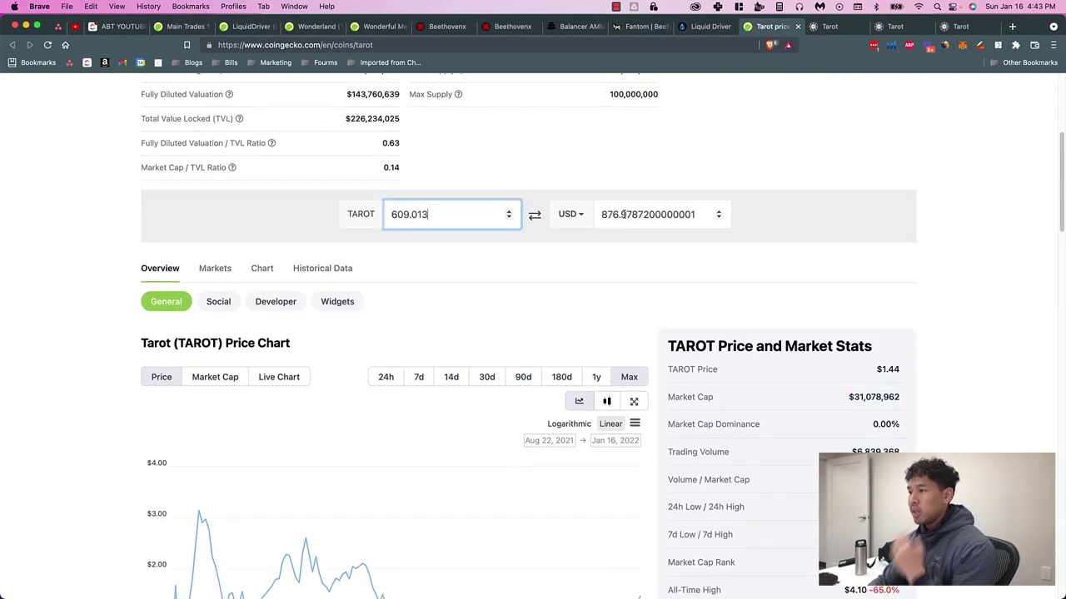
Return to the xTAROT stake dialog in Chrome, enter the maximum TAROT amount, and approve the TAROT spending through MetaMask.
{"action": "key", "text": "super+Tab"}
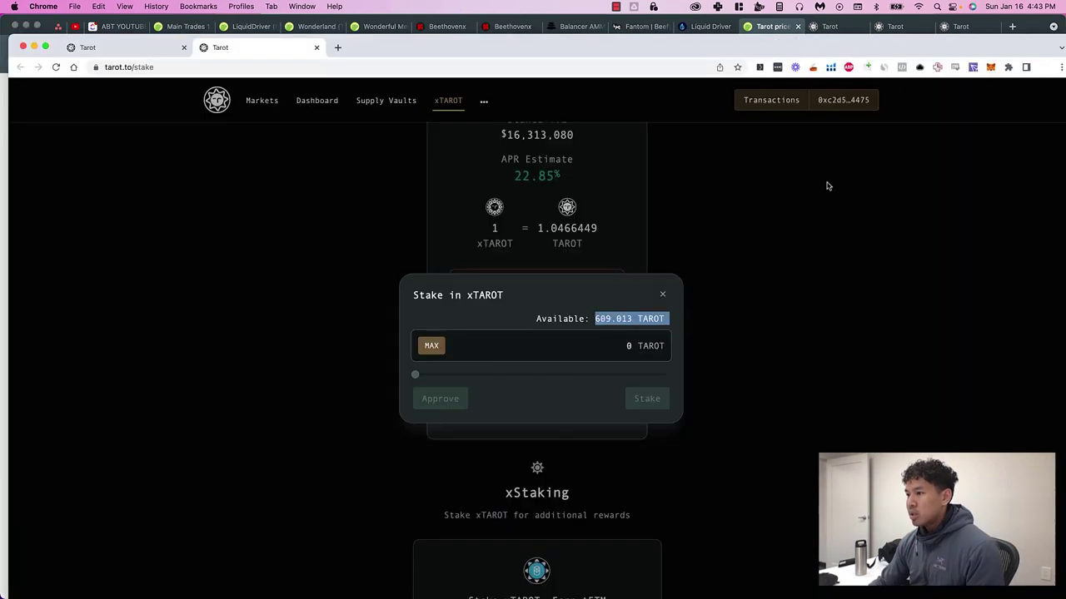
{"action": "left_click", "coordinate": [588, 344]}
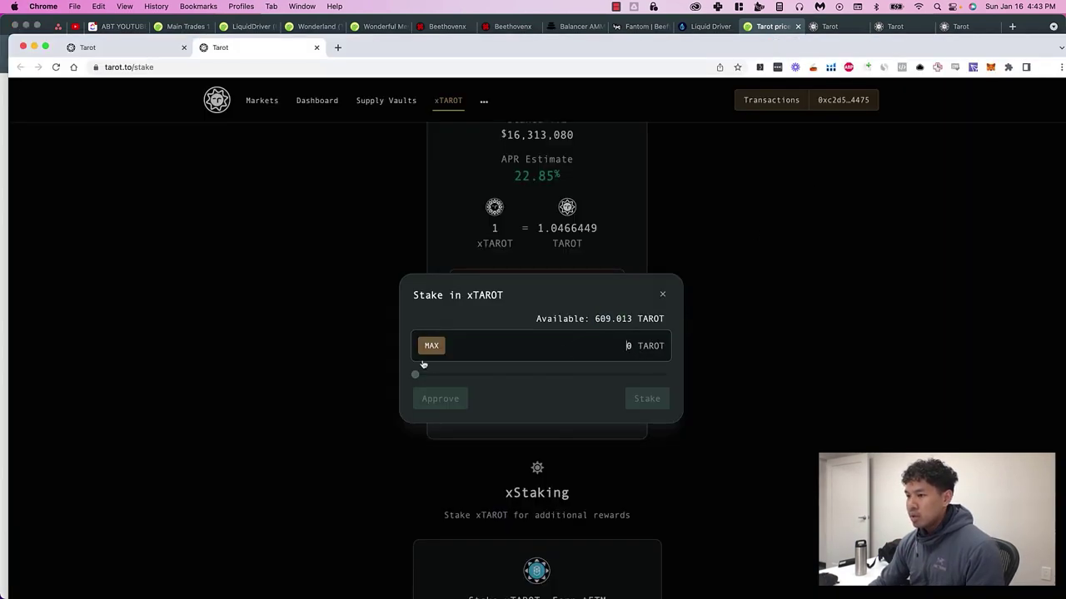
{"action": "left_click", "coordinate": [427, 350]}
{"action": "left_click", "coordinate": [441, 400]}
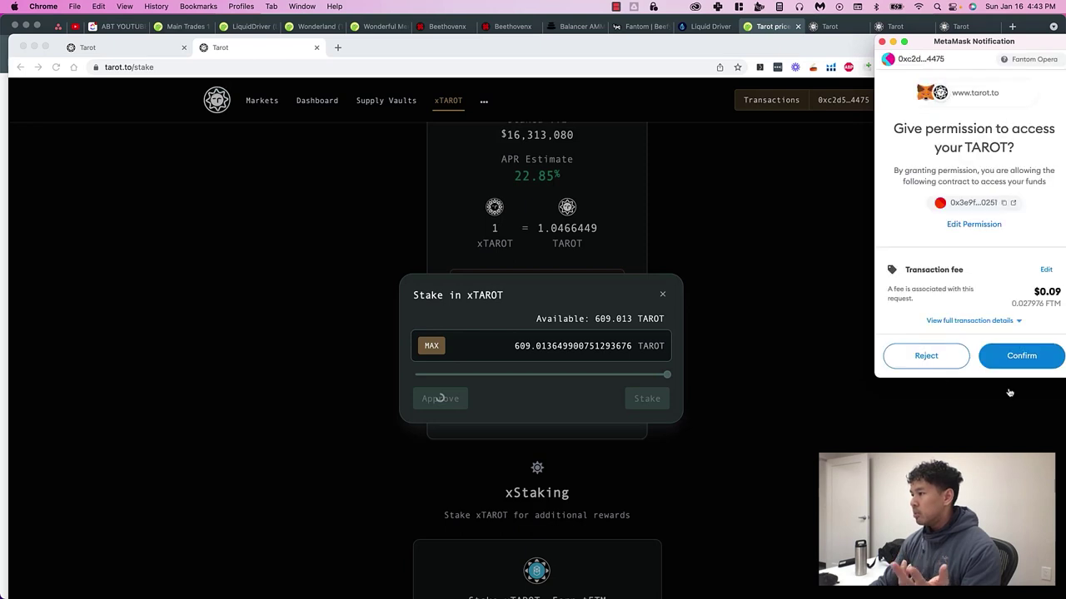
{"action": "left_click", "coordinate": [1022, 357]}
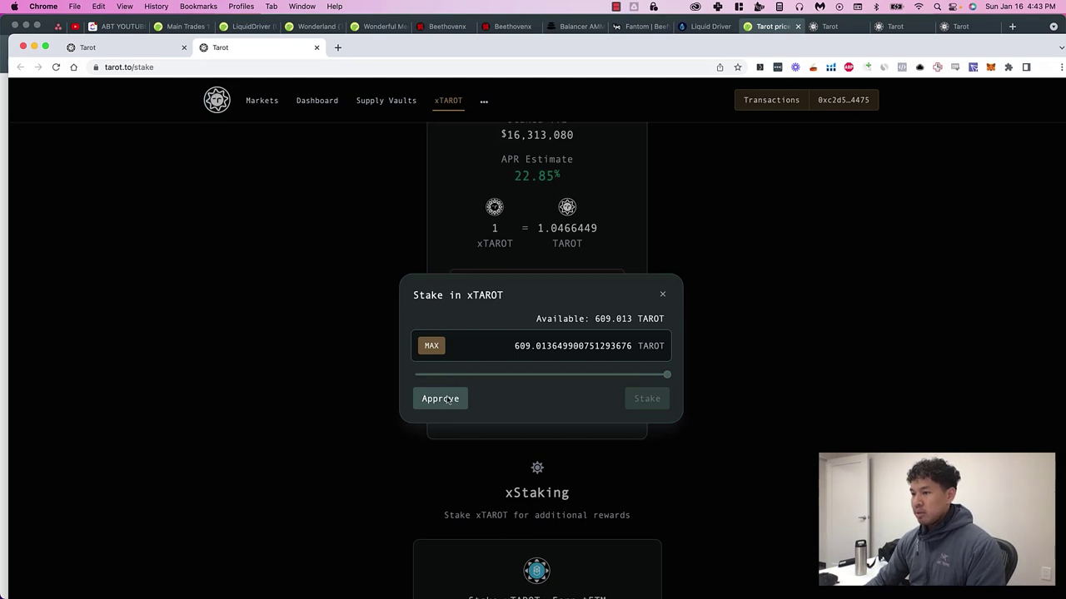
{"action": "left_click", "coordinate": [438, 398]}
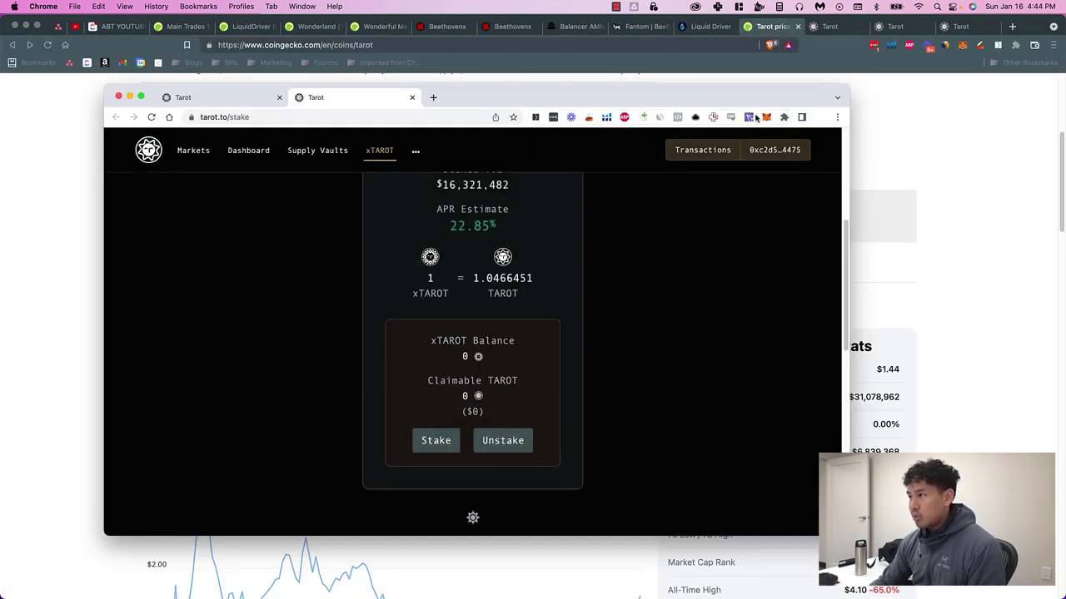
Check the TAROT approval in the MetaMask wallet, then dismiss the wallet.
{"action": "left_click", "coordinate": [765, 116]}
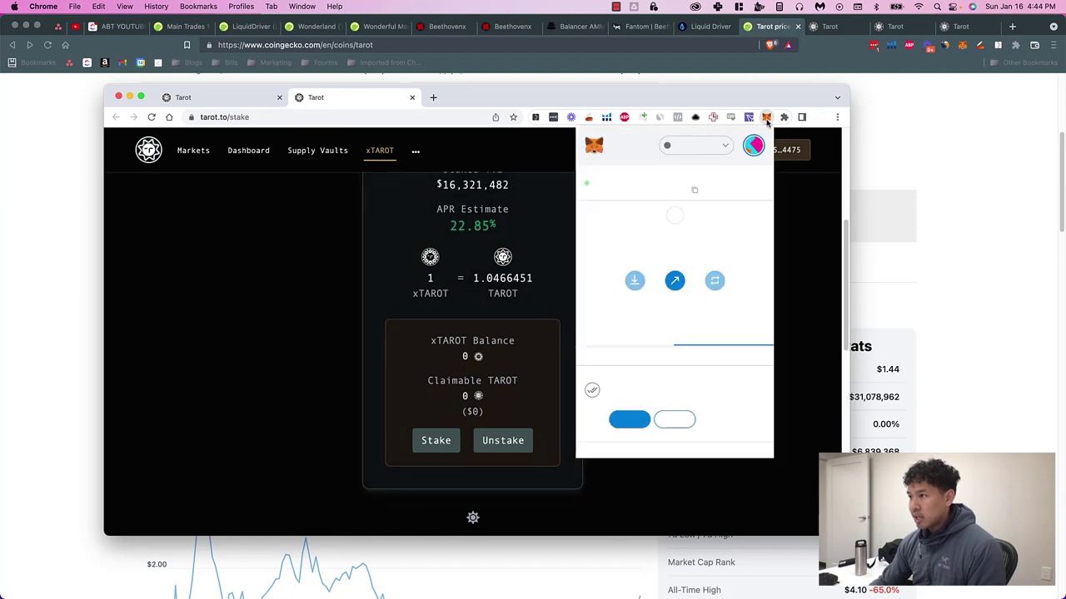
{"action": "scroll", "coordinate": [733, 317], "scroll_direction": "down", "scroll_amount": 3}
{"action": "left_click", "coordinate": [801, 311]}
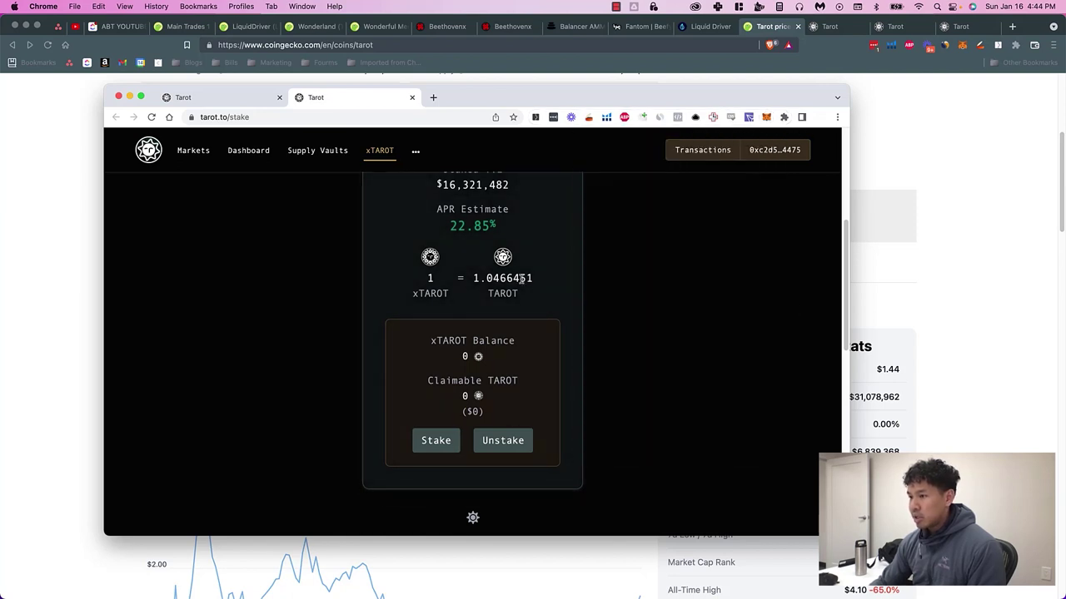
Inspect the stake dialog of the tFTM xStaking pool, close it, and return to the main xTAROT staking card.
{"action": "scroll", "coordinate": [399, 391], "scroll_direction": "down", "scroll_amount": 10}
{"action": "left_click", "coordinate": [443, 407]}
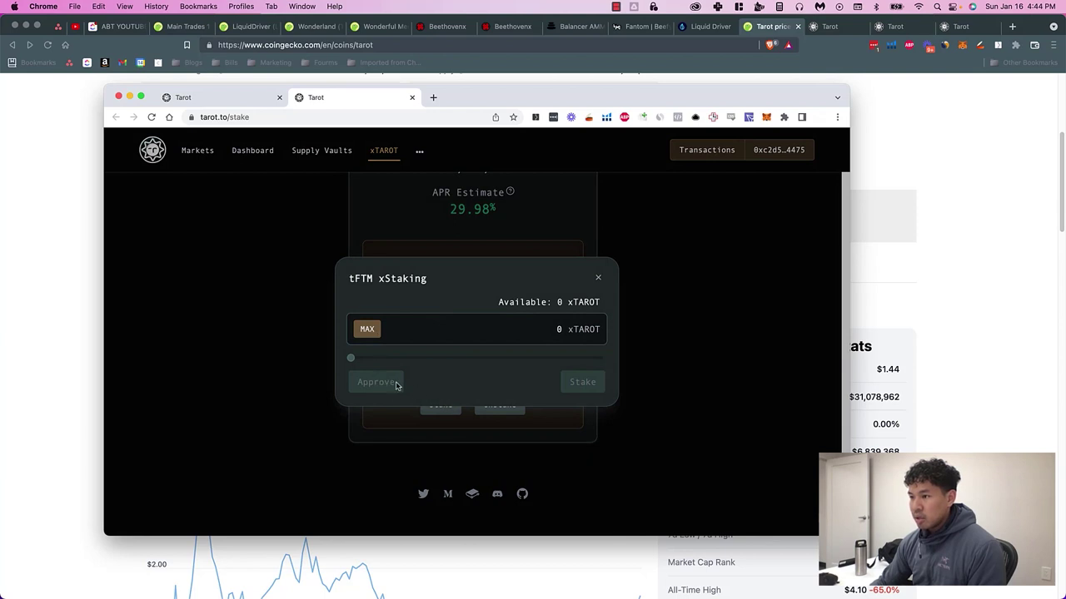
{"action": "left_click", "coordinate": [359, 367]}
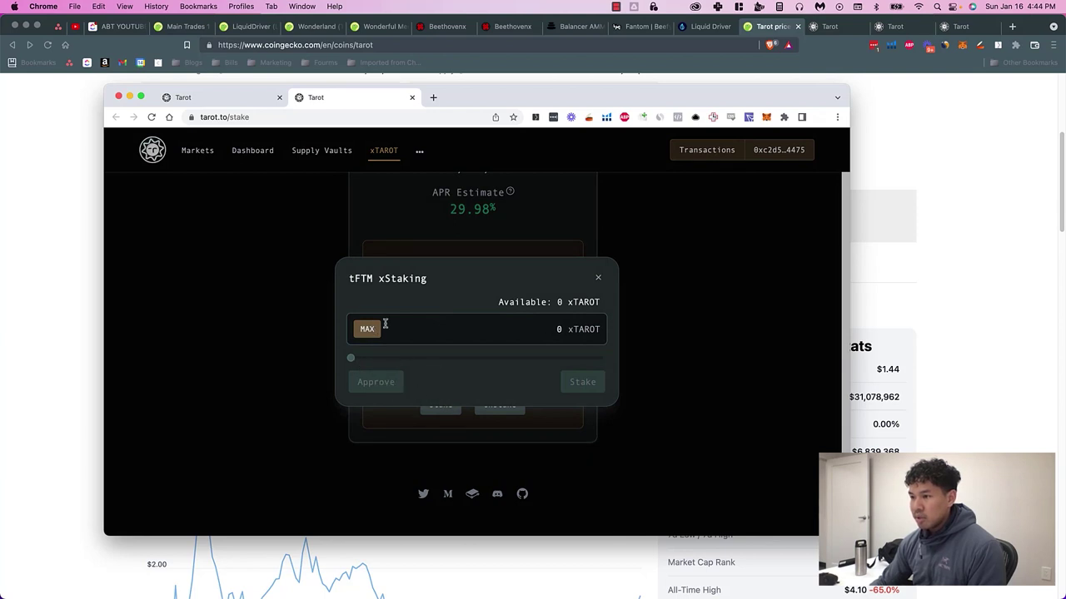
{"action": "left_click", "coordinate": [597, 278]}
{"action": "scroll", "coordinate": [671, 375], "scroll_direction": "up", "scroll_amount": 10}
{"action": "scroll", "coordinate": [424, 472], "scroll_direction": "down", "scroll_amount": 5}
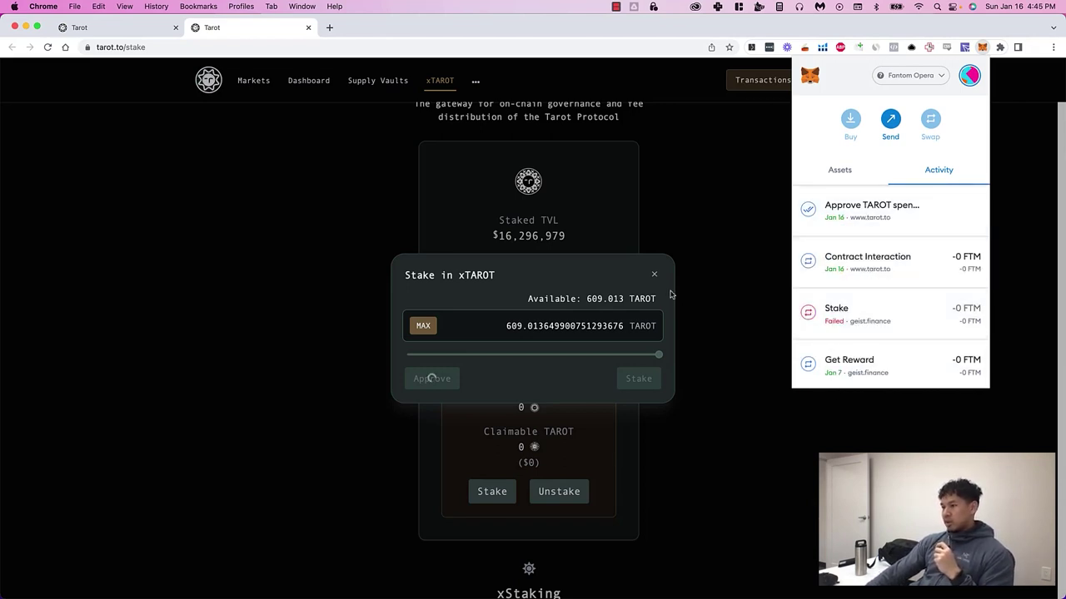
Dismiss the wallet, recheck and close the xTAROT stake dialog, and reload the staking page to refresh the approval status.
{"action": "left_click", "coordinate": [528, 385]}
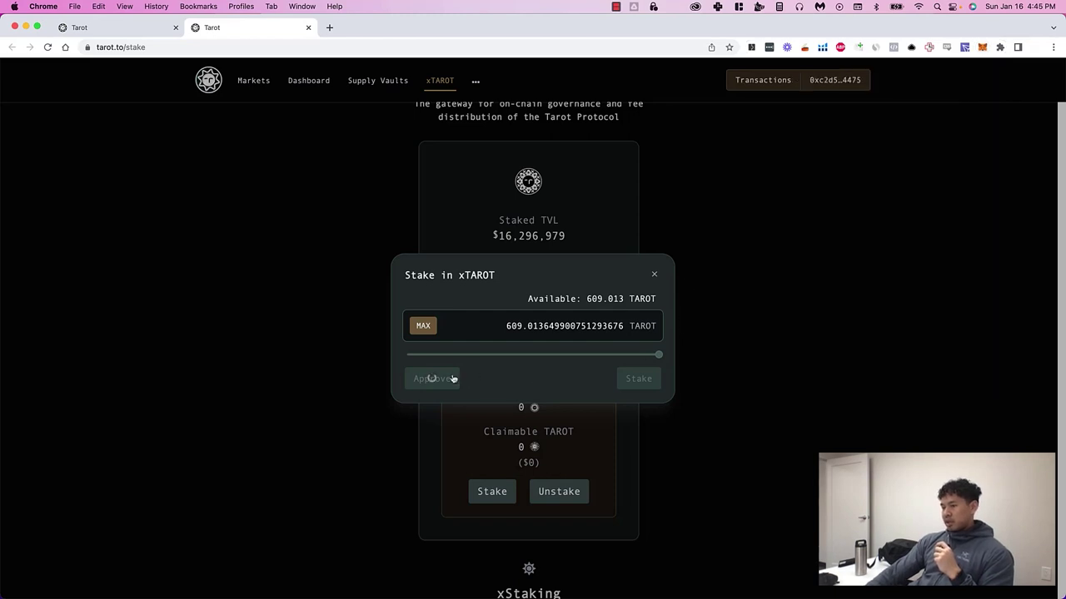
{"action": "left_click", "coordinate": [654, 275]}
{"action": "left_click", "coordinate": [492, 492]}
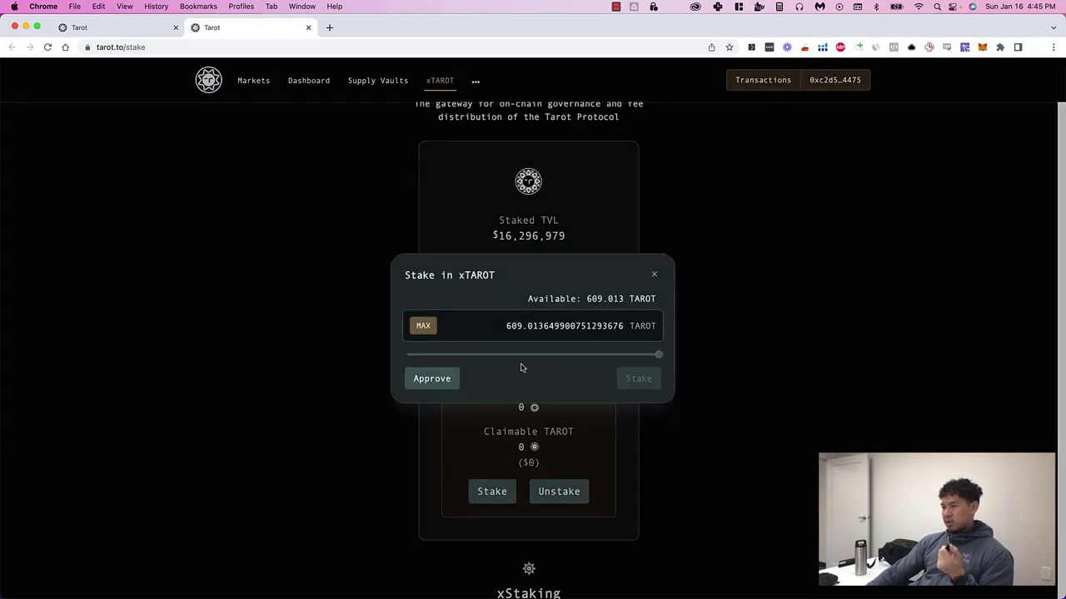
{"action": "left_click", "coordinate": [654, 275]}
{"action": "right_click", "coordinate": [708, 261]}
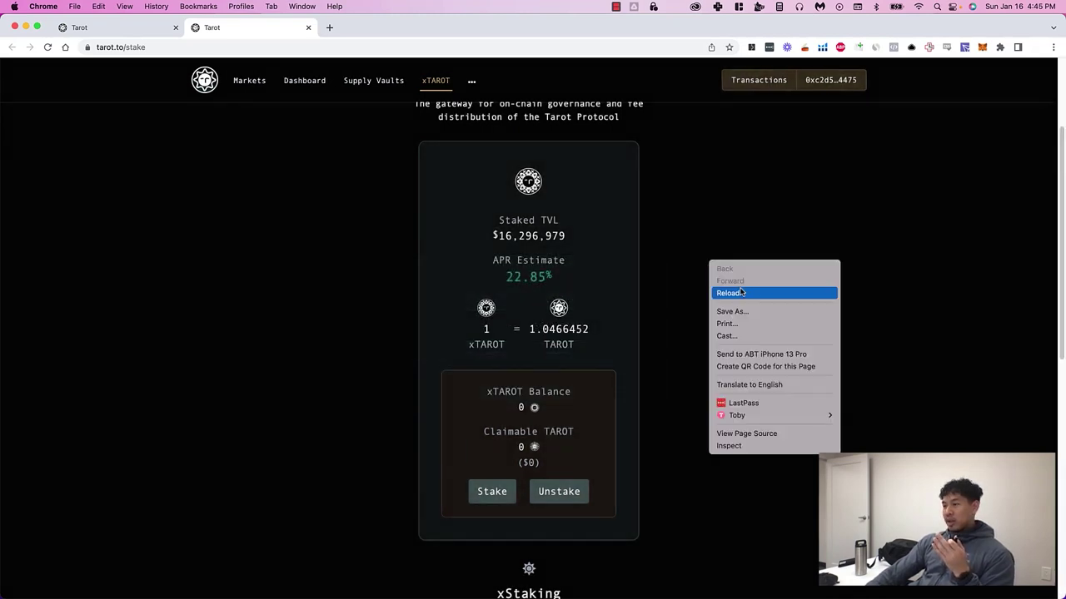
{"action": "left_click", "coordinate": [732, 293]}
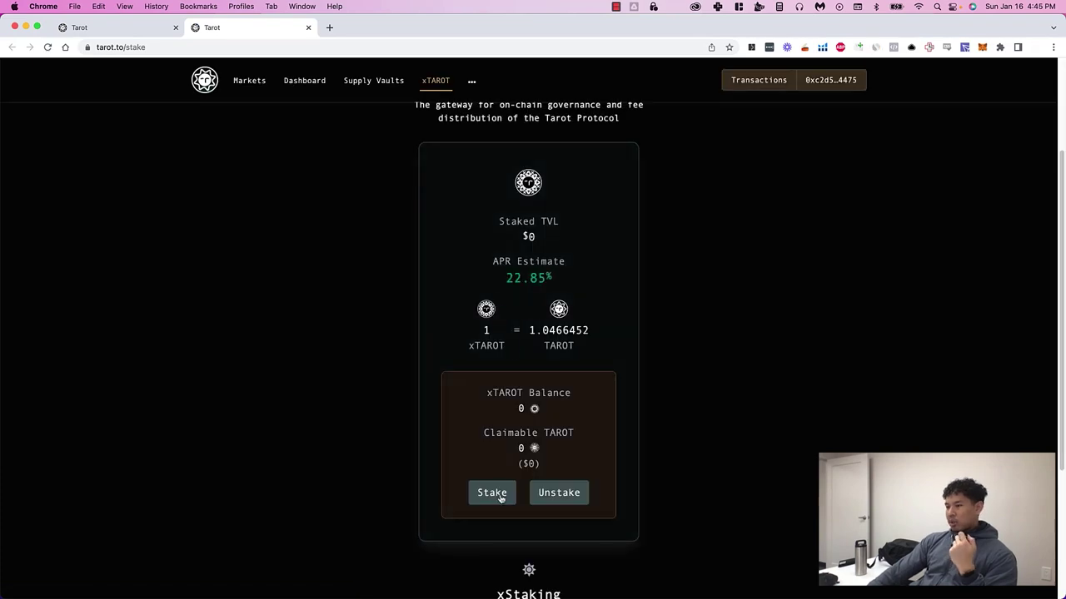
Stake the maximum 609.013649900751293676 TAROT in xTAROT and confirm the transaction in MetaMask.
{"action": "left_click", "coordinate": [500, 497]}
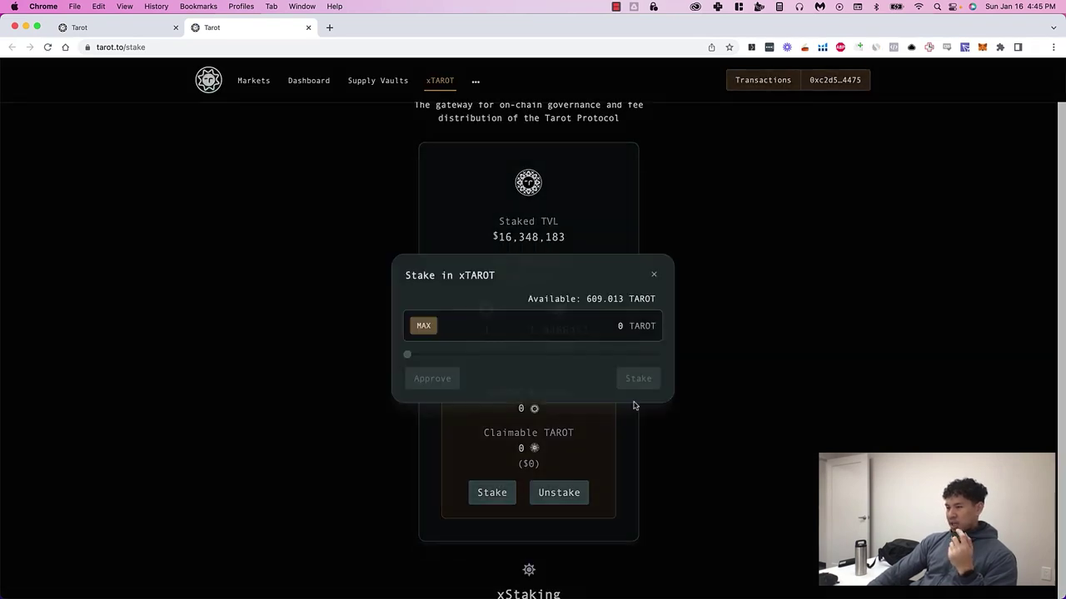
{"action": "left_click", "coordinate": [426, 328]}
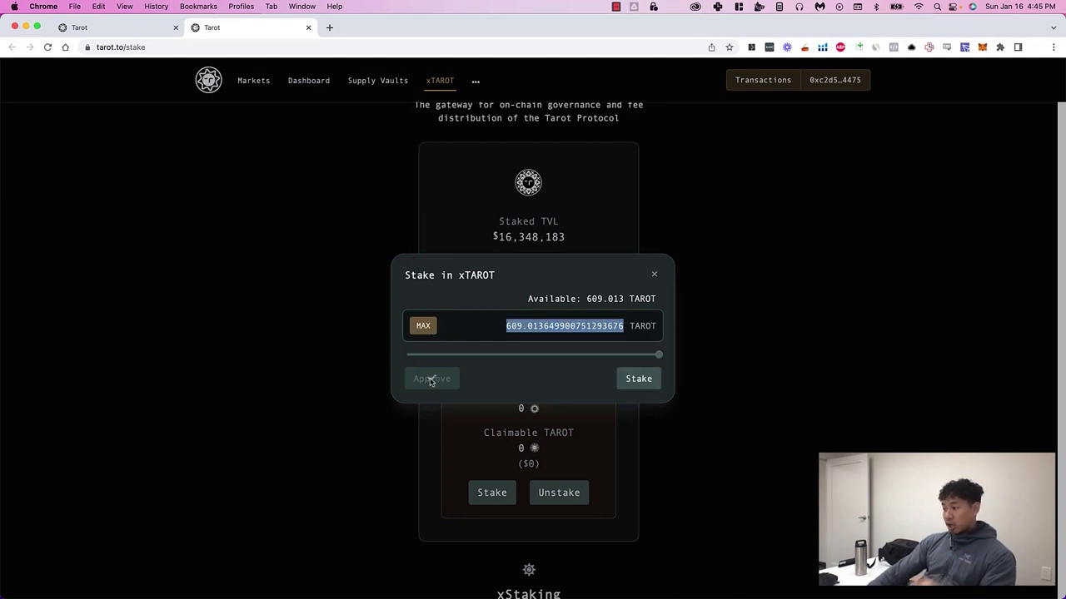
{"action": "left_click", "coordinate": [637, 380]}
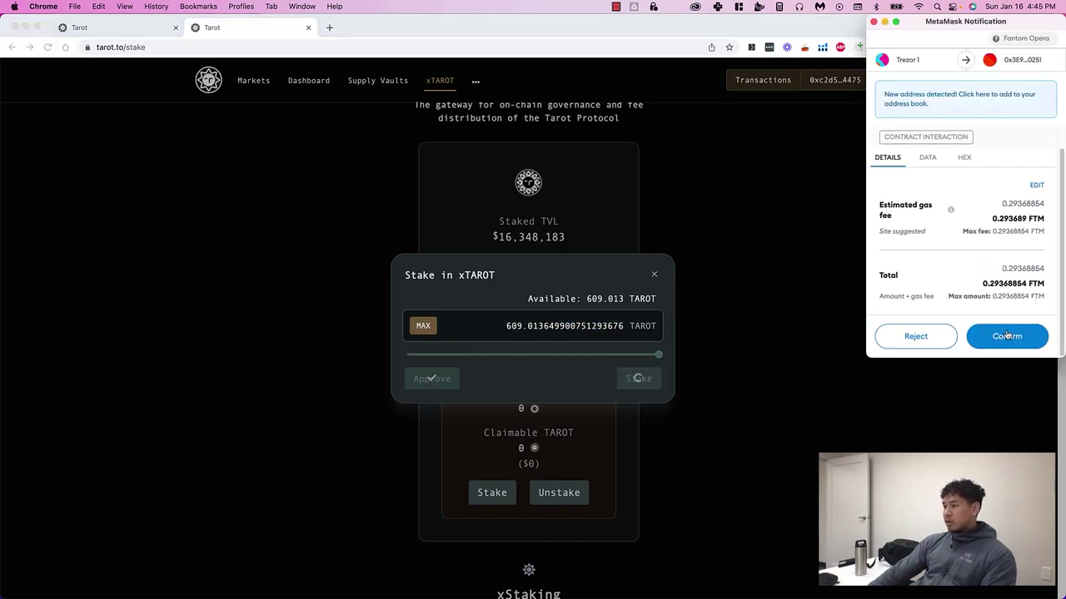
{"action": "left_click", "coordinate": [1006, 336]}
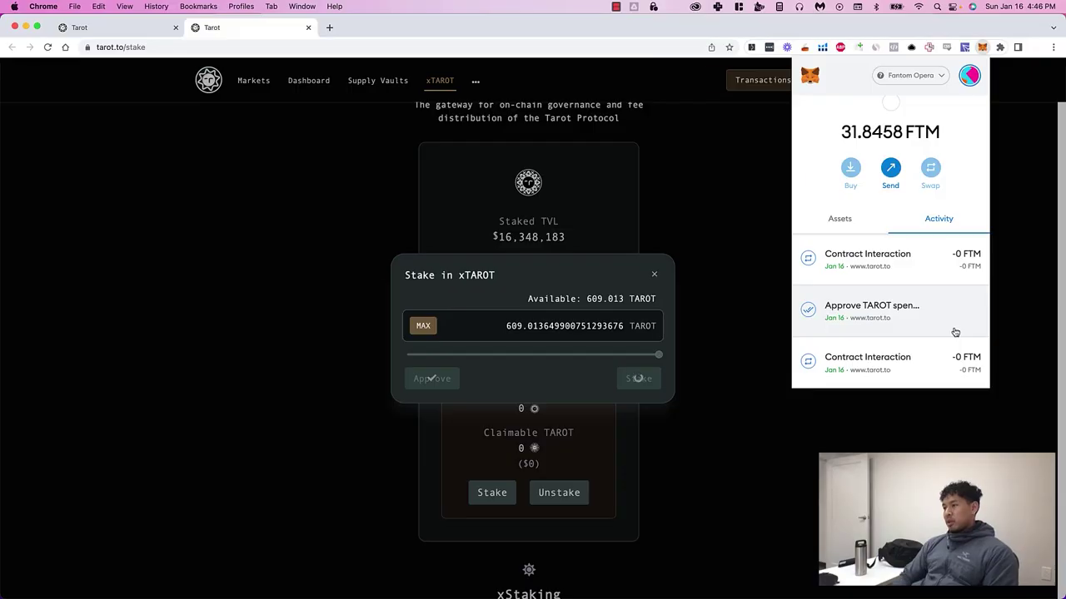
{"action": "left_click", "coordinate": [723, 367]}
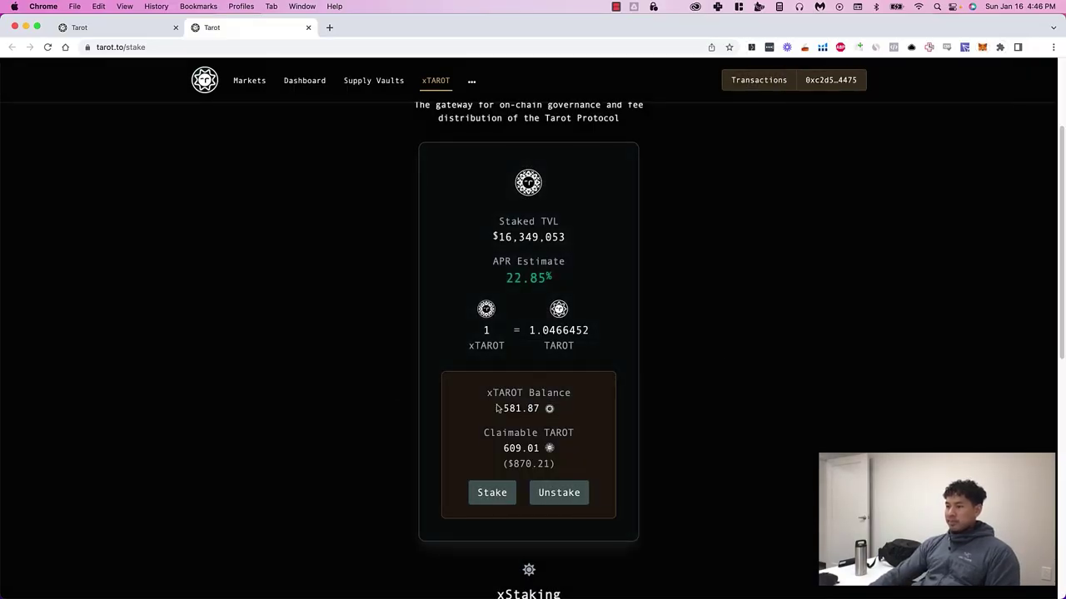
Review the xTAROT balance and the claimable TAROT with its dollar value on the staking card.
{"action": "left_click_drag", "start_coordinate": [502, 411], "coordinate": [562, 465]}
{"action": "left_click", "coordinate": [504, 463]}
{"action": "left_click", "coordinate": [526, 462]}
{"action": "scroll", "coordinate": [526, 462], "scroll_direction": "down", "scroll_amount": 1}
{"action": "scroll", "coordinate": [617, 434], "scroll_direction": "down", "scroll_amount": 1}
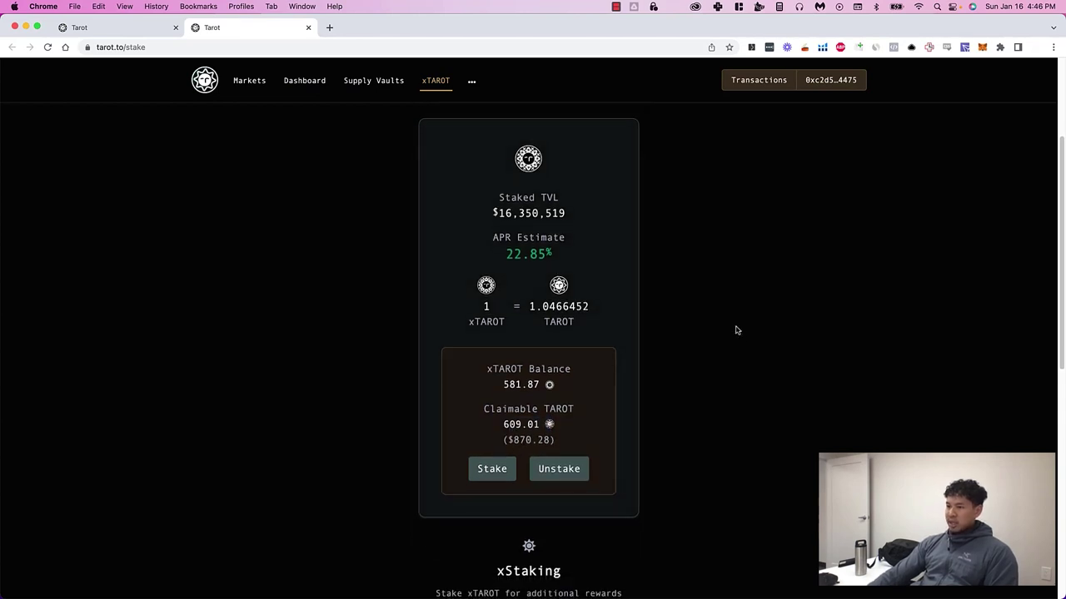
{"action": "scroll", "coordinate": [733, 314], "scroll_direction": "down", "scroll_amount": 4}
{"action": "scroll", "coordinate": [495, 291], "scroll_direction": "up", "scroll_amount": 6}
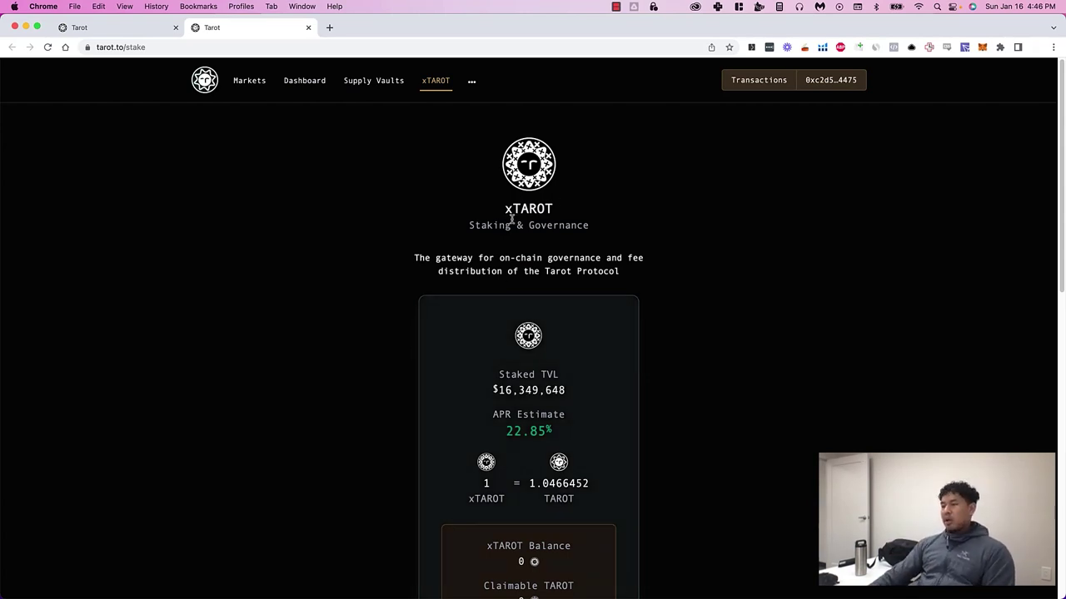
Examine the "Stake xTAROT, Earn tFTM" offer under xStaking and compare it with the basic xTAROT staking card.
{"action": "scroll", "coordinate": [548, 292], "scroll_direction": "down", "scroll_amount": 6}
{"action": "left_click_drag", "start_coordinate": [476, 333], "coordinate": [614, 335]}
{"action": "left_click", "coordinate": [574, 338]}
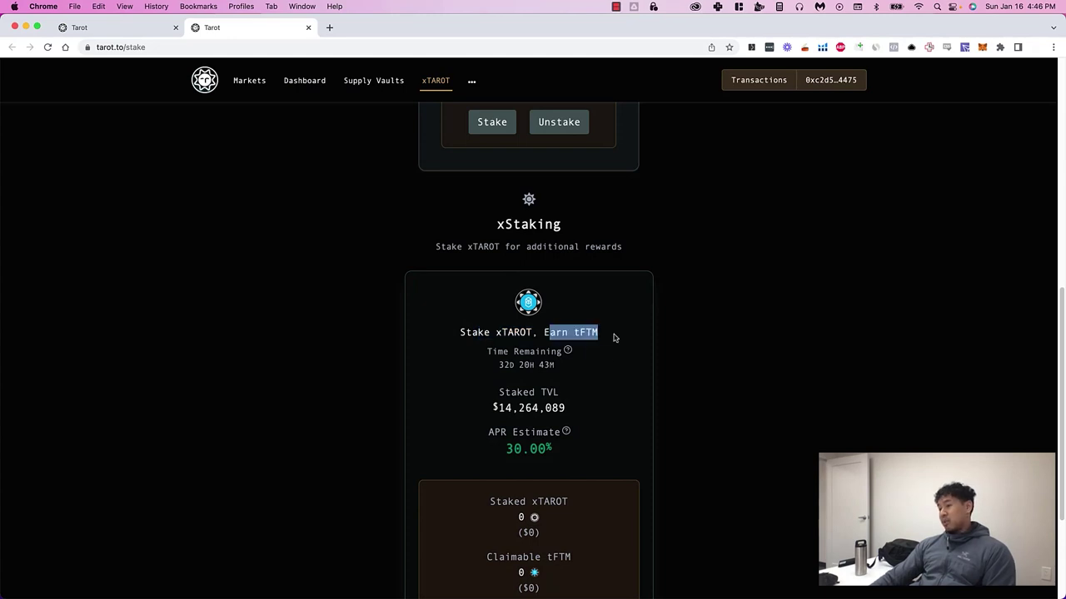
{"action": "scroll", "coordinate": [575, 382], "scroll_direction": "up", "scroll_amount": 6}
{"action": "left_click_drag", "start_coordinate": [507, 399], "coordinate": [574, 430]}
{"action": "left_click", "coordinate": [517, 416]}
{"action": "scroll", "coordinate": [517, 418], "scroll_direction": "down", "scroll_amount": 5}
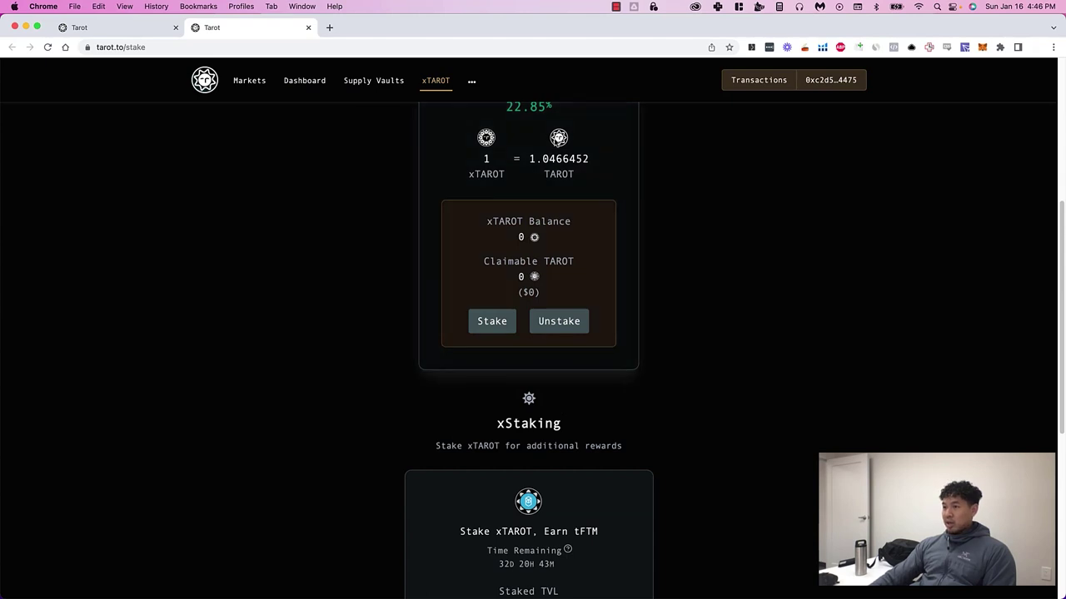
Recheck the xTAROT balance, then highlight tFTM as the reward token of the xStaking pool.
{"action": "scroll", "coordinate": [547, 191], "scroll_direction": "up", "scroll_amount": 2}
{"action": "scroll", "coordinate": [583, 285], "scroll_direction": "down", "scroll_amount": 6}
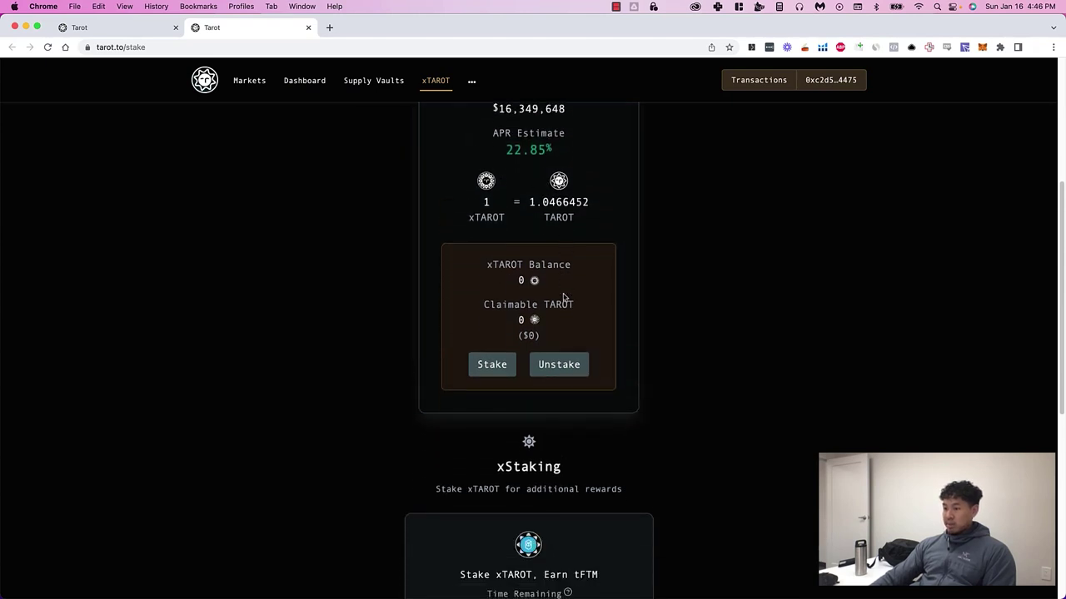
{"action": "left_click_drag", "start_coordinate": [516, 274], "coordinate": [556, 280]}
{"action": "left_click_drag", "start_coordinate": [580, 157], "coordinate": [605, 162]}
{"action": "left_click", "coordinate": [594, 163]}
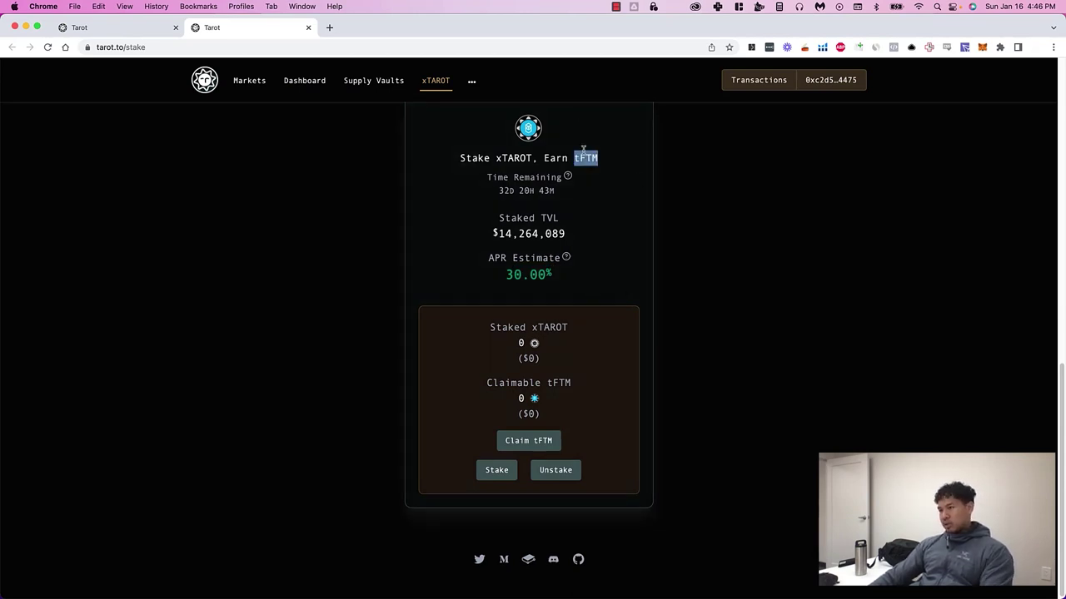
{"action": "left_click_drag", "start_coordinate": [580, 159], "coordinate": [600, 158]}
{"action": "left_click", "coordinate": [587, 155]}
{"action": "scroll", "coordinate": [643, 198], "scroll_direction": "up", "scroll_amount": 3}
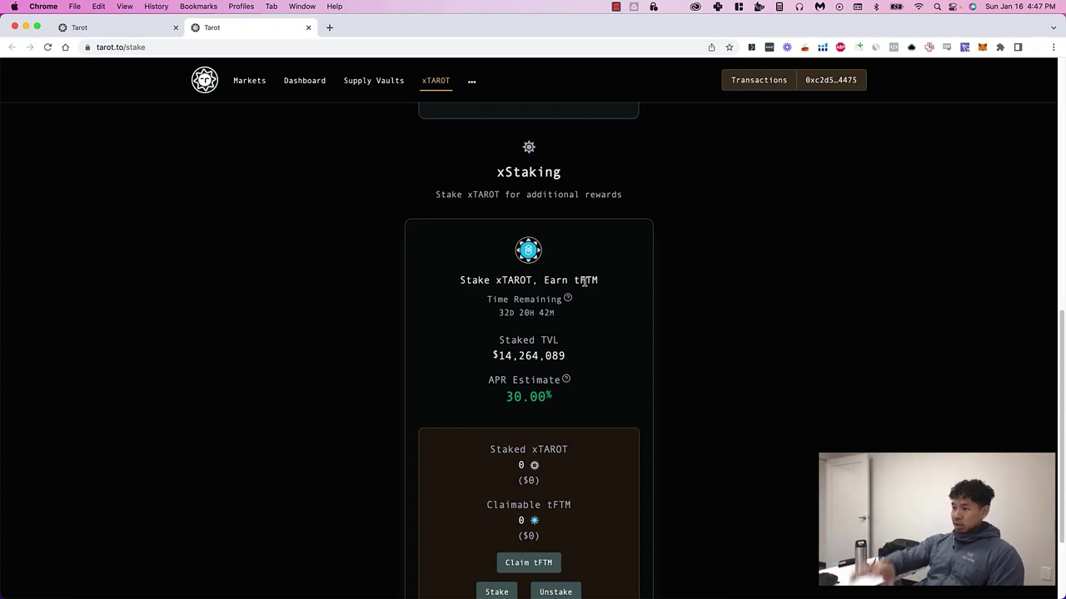
Show the Lend section of the FTM/BOO pool and highlight its Supply APR row, particularly the FTM rate.
{"action": "left_click", "coordinate": [141, 34]}
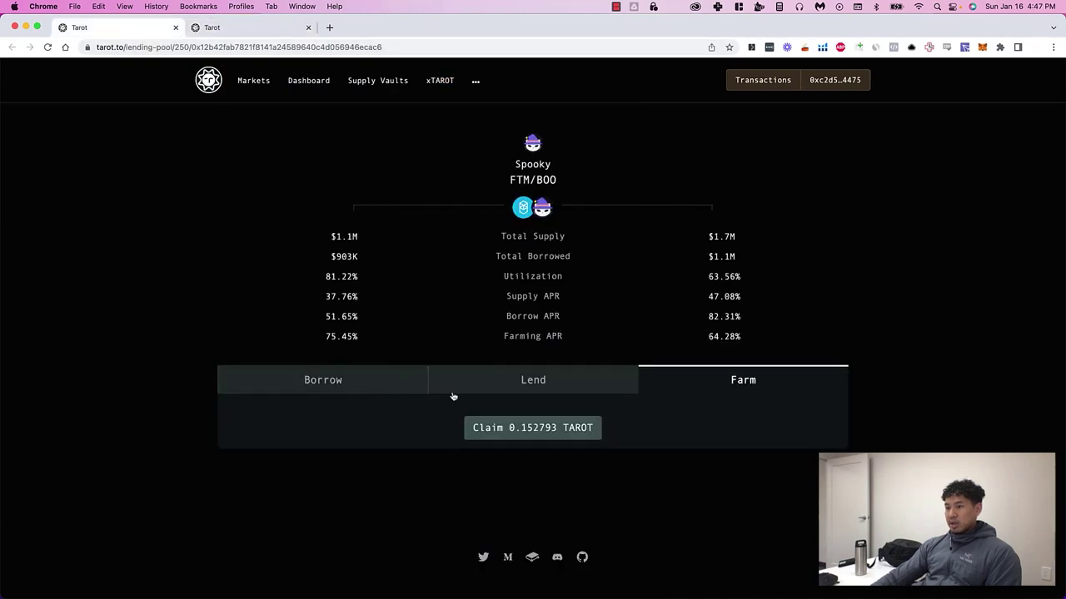
{"action": "left_click", "coordinate": [547, 385]}
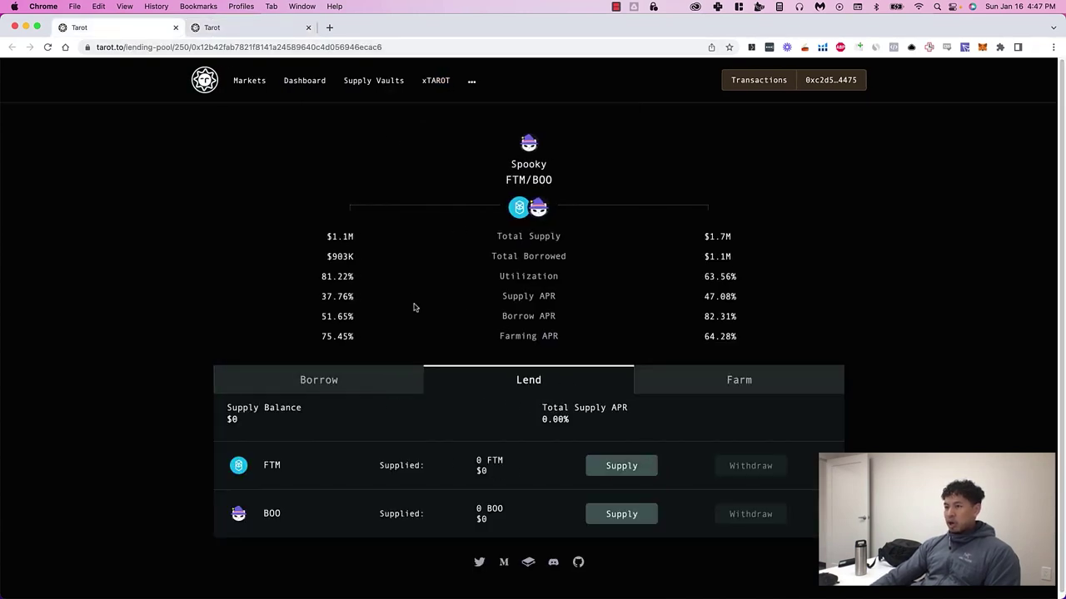
{"action": "left_click_drag", "start_coordinate": [314, 295], "coordinate": [728, 297]}
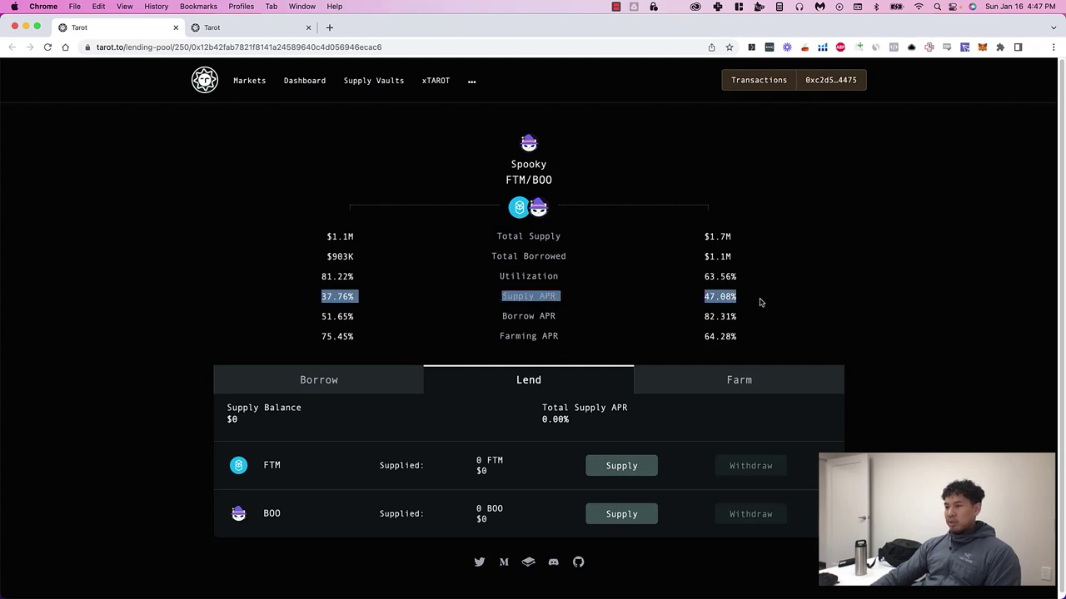
{"action": "left_click", "coordinate": [300, 291]}
{"action": "left_click_drag", "start_coordinate": [317, 297], "coordinate": [356, 298]}
{"action": "left_click", "coordinate": [331, 301]}
{"action": "double_click", "coordinate": [332, 302]}
Return to the xTAROT staking page, check the xTAROT available for tFTM xStaking, and reload the page to refresh the balance.
{"action": "left_click", "coordinate": [213, 27]}
{"action": "scroll", "coordinate": [548, 428], "scroll_direction": "down", "scroll_amount": 3}
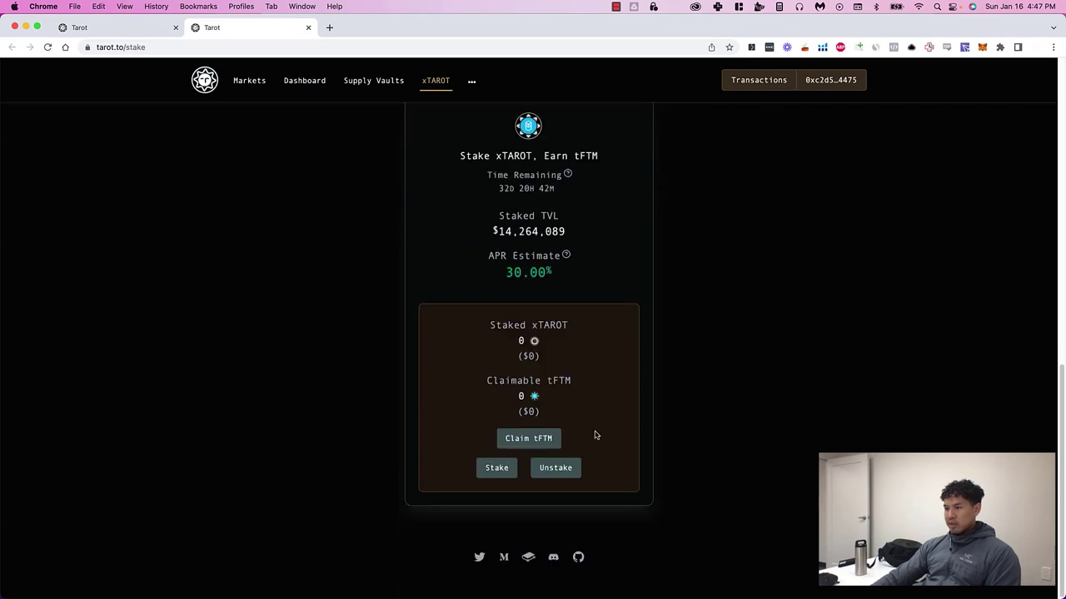
{"action": "left_click", "coordinate": [507, 469]}
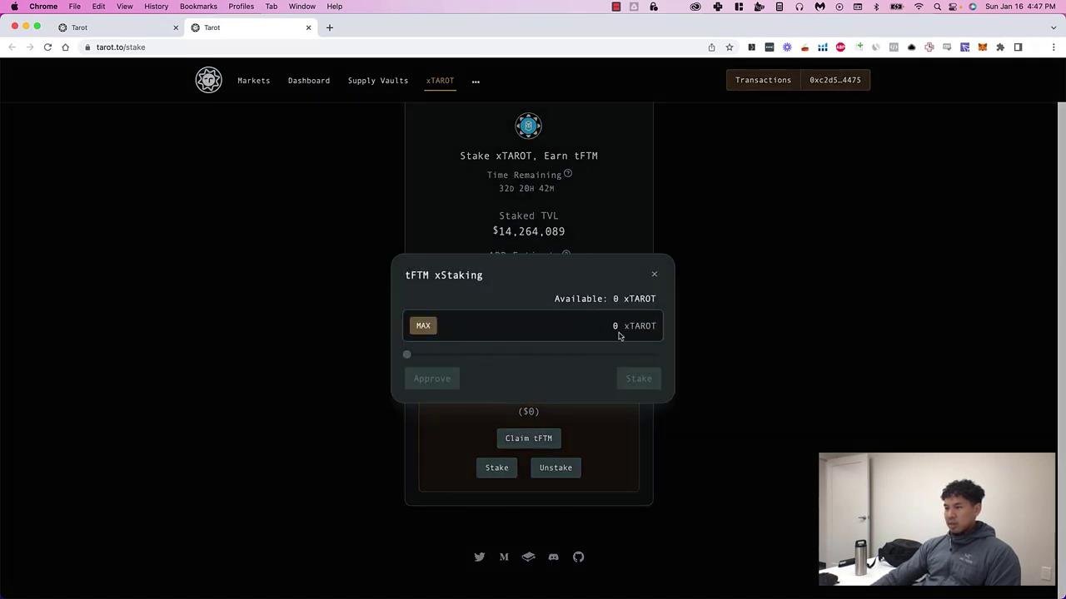
{"action": "left_click", "coordinate": [654, 275]}
{"action": "right_click", "coordinate": [736, 262]}
{"action": "left_click", "coordinate": [770, 295]}
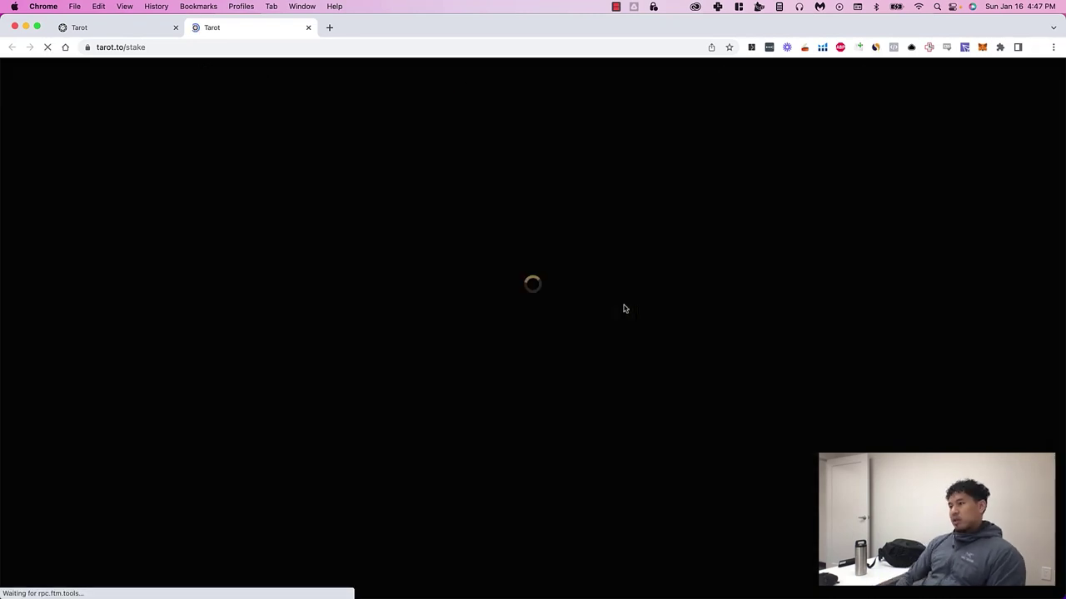
Approve spending the maximum 581.872 xTAROT in the tFTM xStaking pool and confirm the permission in the wallet.
{"action": "scroll", "coordinate": [602, 228], "scroll_direction": "down", "scroll_amount": 10}
{"action": "left_click", "coordinate": [496, 531]}
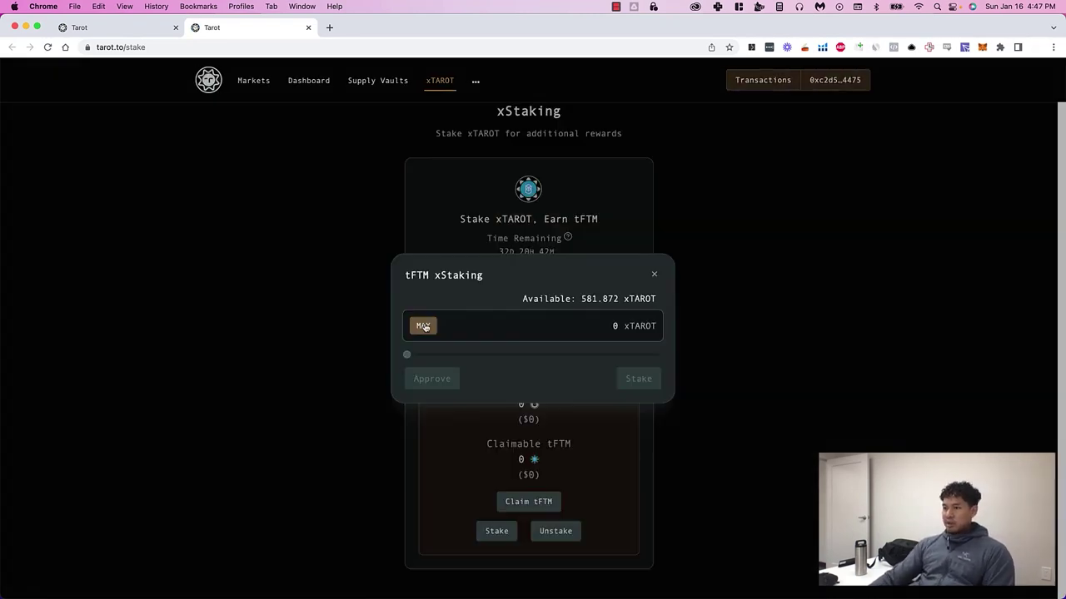
{"action": "left_click", "coordinate": [424, 327]}
{"action": "left_click", "coordinate": [432, 379]}
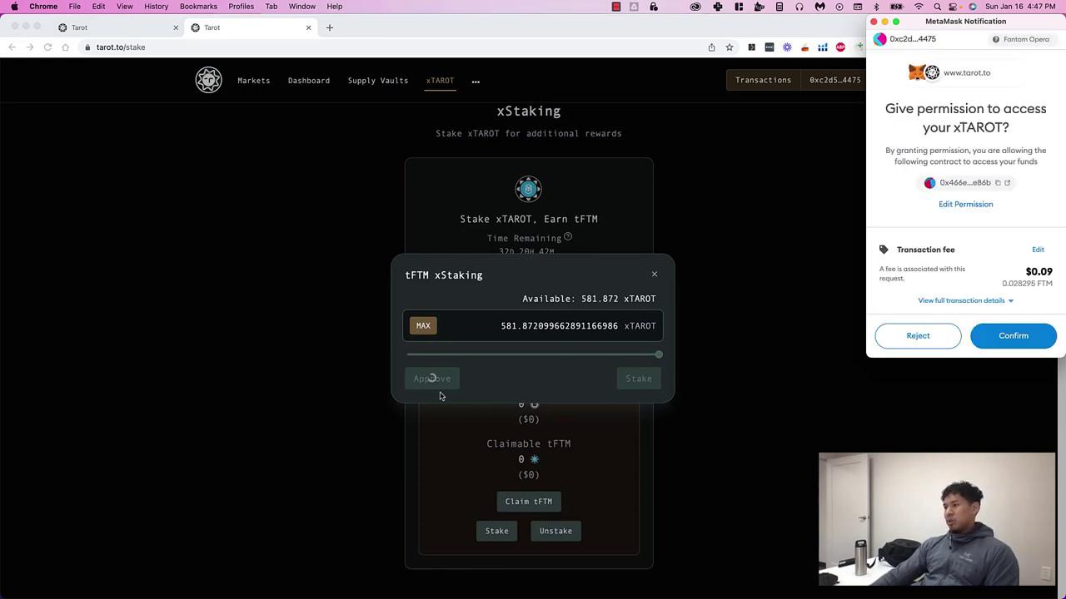
{"action": "left_click", "coordinate": [1013, 336]}
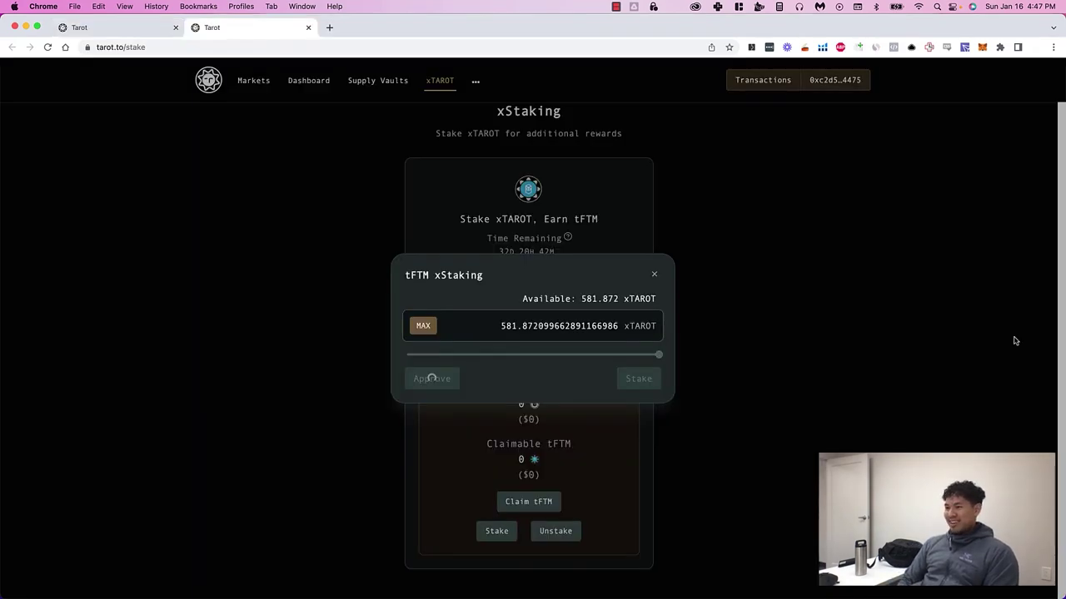
Check the xTAROT approval in the wallet's activity, recheck the tFTM xStaking dialog, and reload the staking page.
{"action": "left_click", "coordinate": [982, 46]}
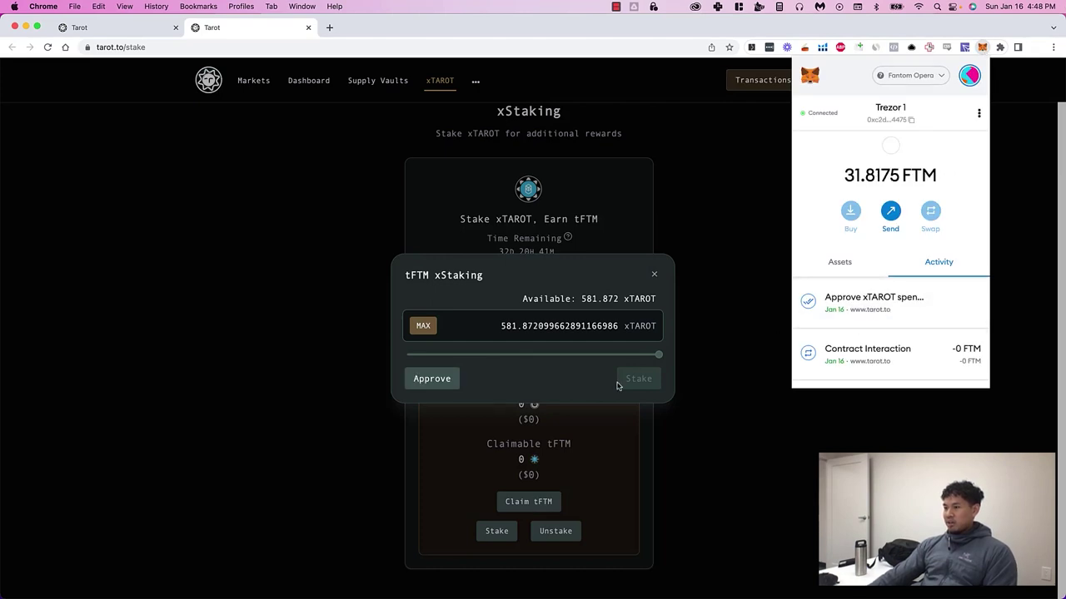
{"action": "left_click", "coordinate": [454, 344]}
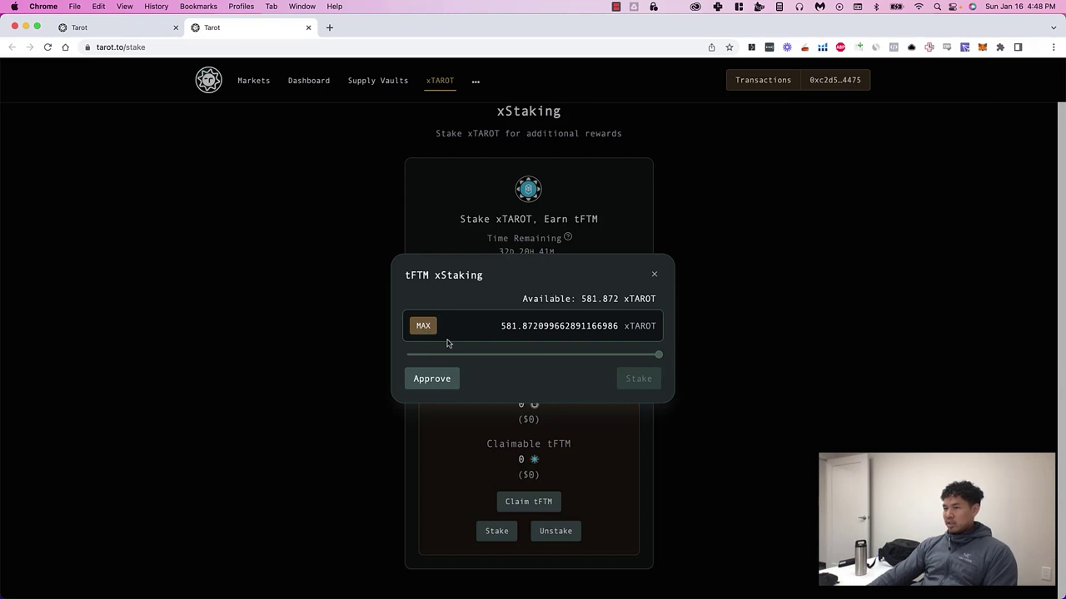
{"action": "left_click", "coordinate": [654, 275]}
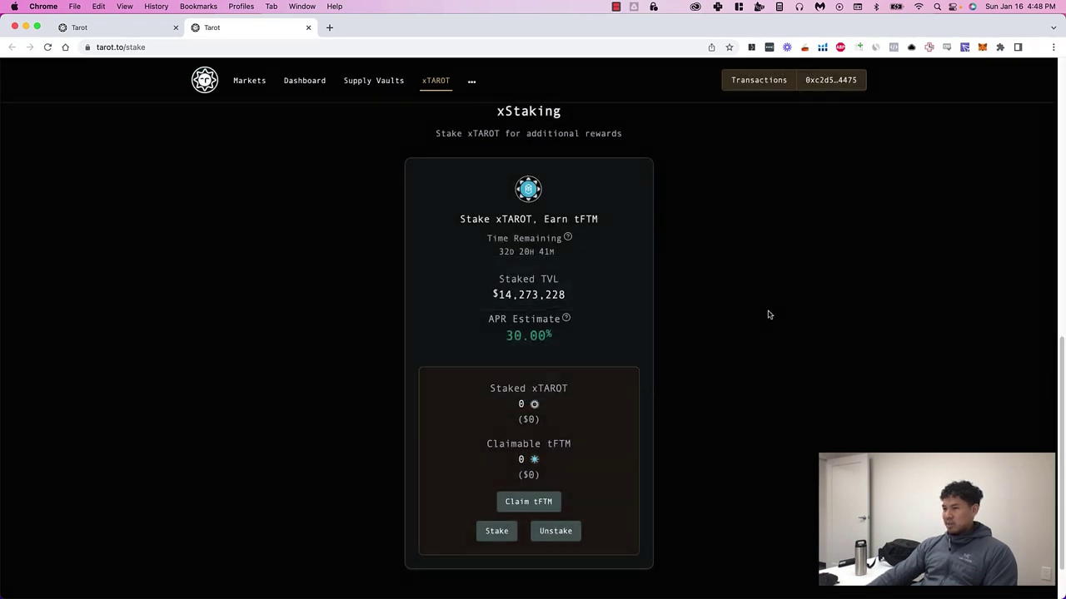
{"action": "left_click", "coordinate": [503, 528]}
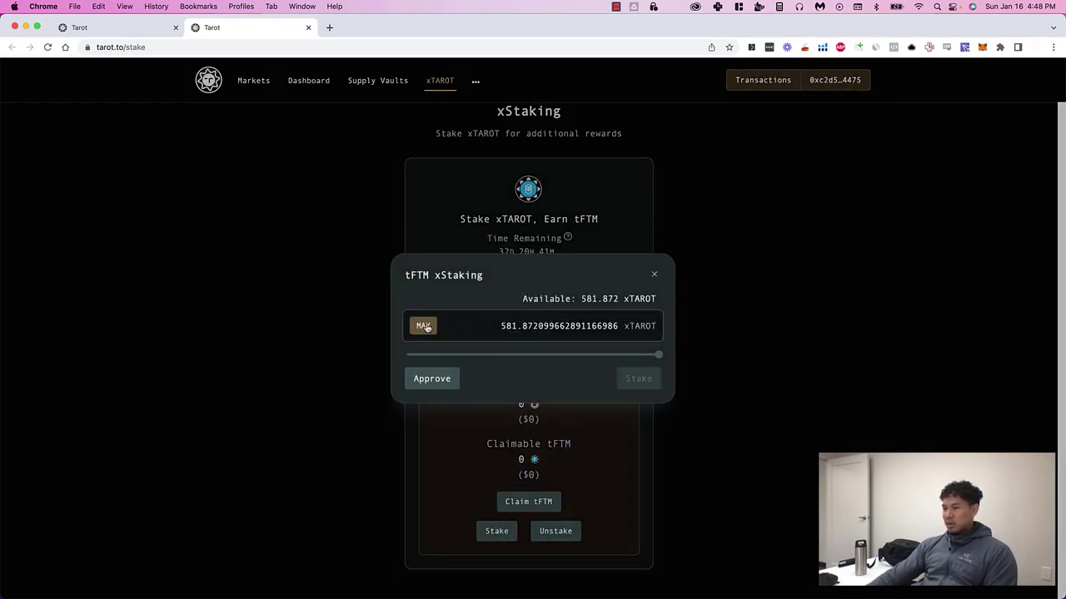
{"action": "left_click", "coordinate": [656, 276]}
{"action": "right_click", "coordinate": [718, 293]}
{"action": "left_click", "coordinate": [736, 324]}
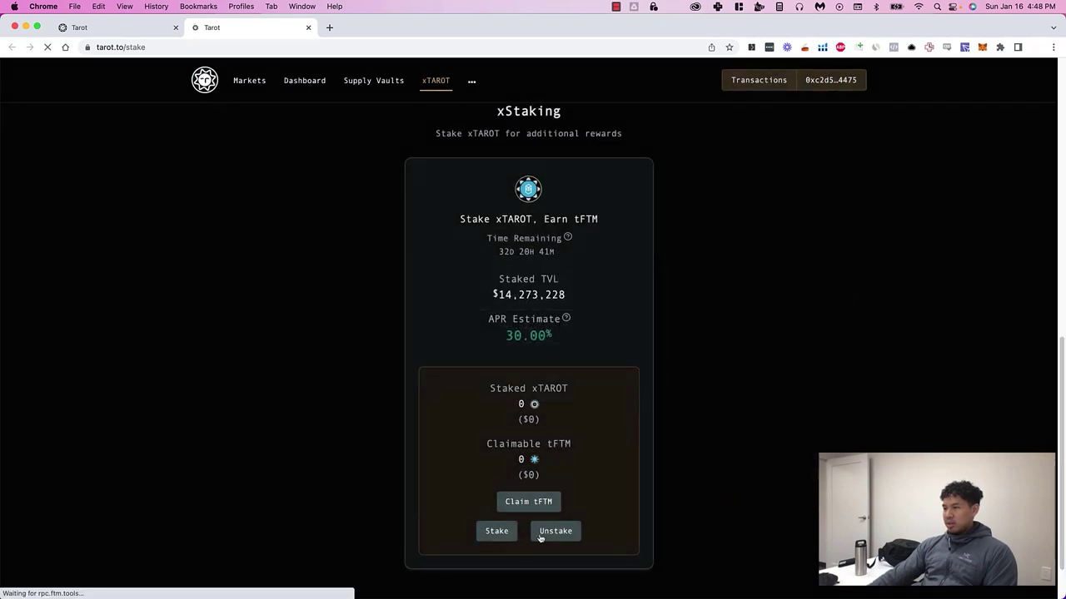
Stake the maximum 581.872 xTAROT in the tFTM xStaking pool and confirm the deposit in the wallet.
{"action": "scroll", "coordinate": [595, 433], "scroll_direction": "down", "scroll_amount": 2}
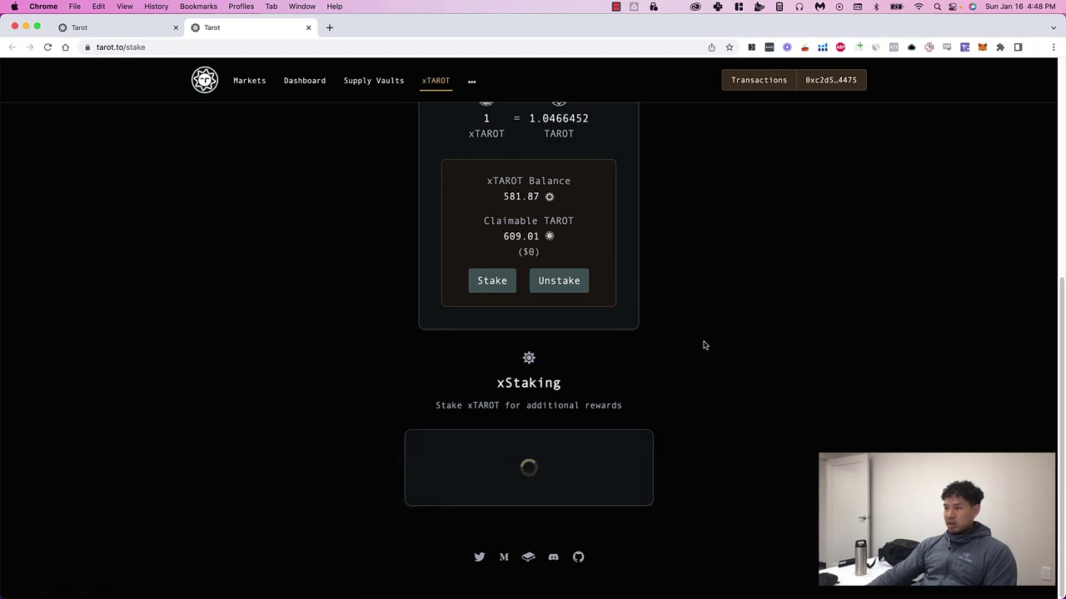
{"action": "scroll", "coordinate": [565, 461], "scroll_direction": "down", "scroll_amount": 4}
{"action": "left_click", "coordinate": [500, 483]}
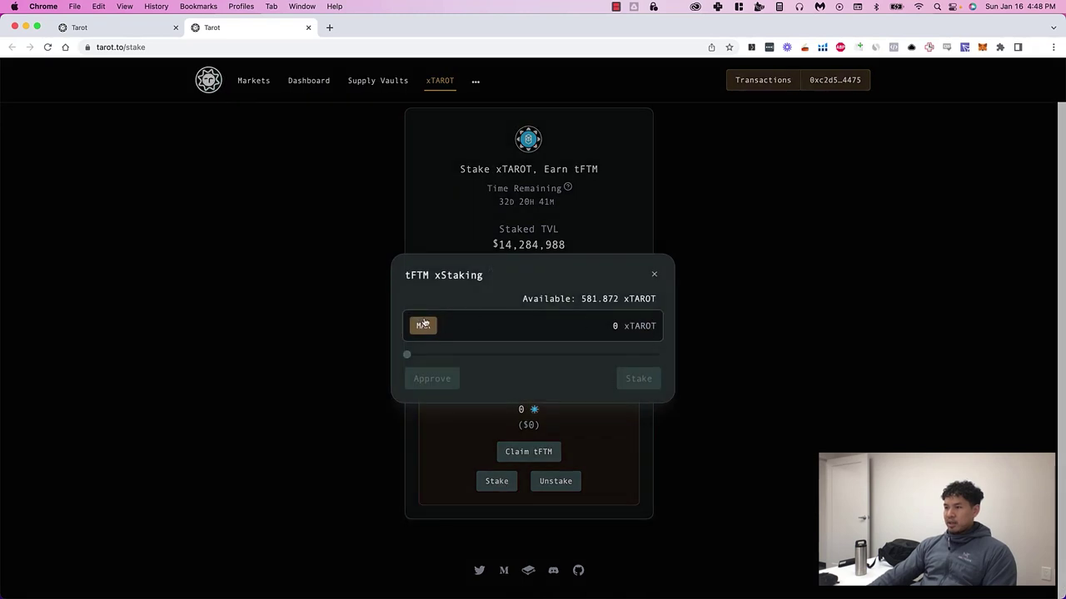
{"action": "left_click", "coordinate": [423, 325]}
{"action": "left_click", "coordinate": [639, 379]}
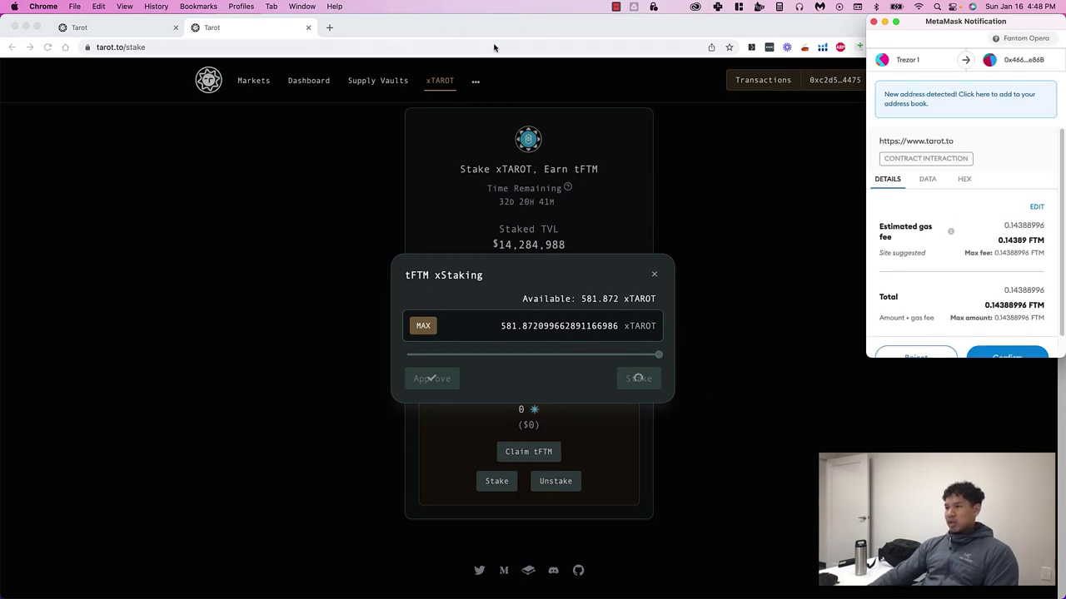
{"action": "scroll", "coordinate": [991, 331], "scroll_direction": "down", "scroll_amount": 1}
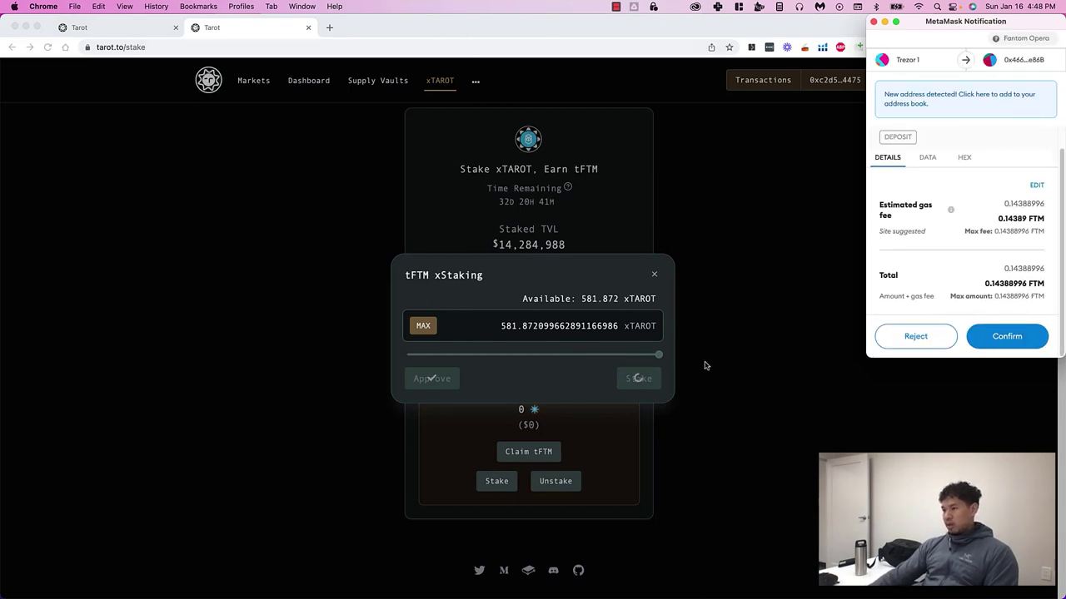
{"action": "left_click", "coordinate": [1024, 333]}
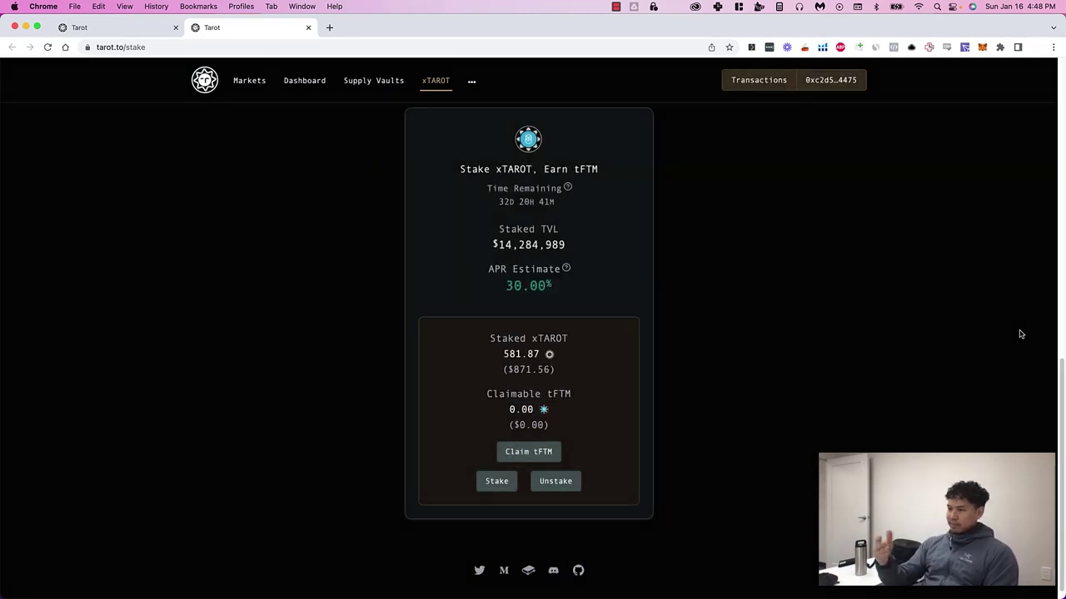
{"action": "scroll", "coordinate": [799, 325], "scroll_direction": "up", "scroll_amount": 3}
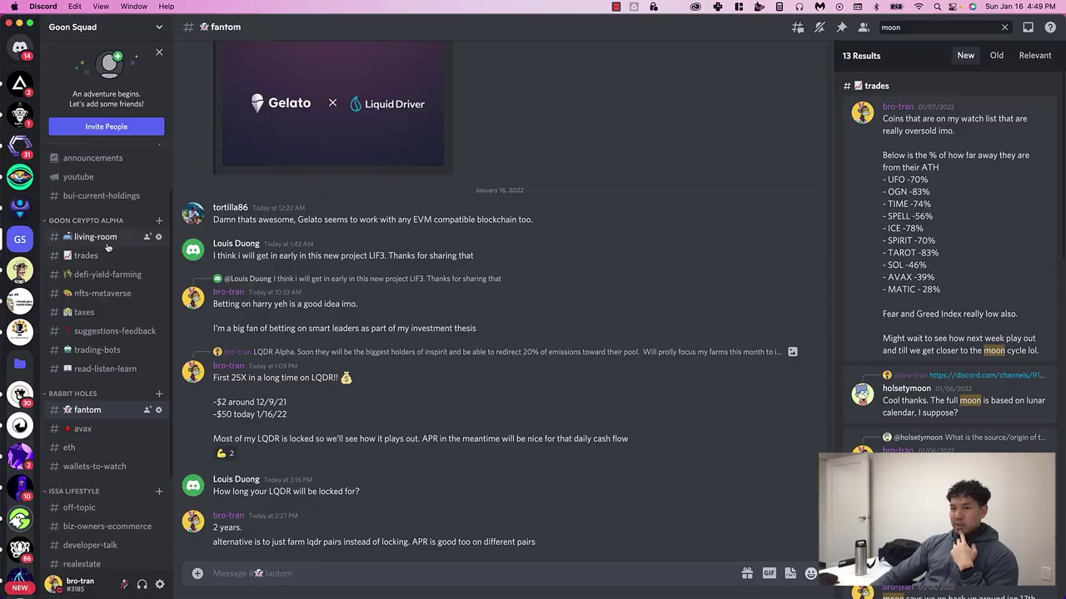
Switch to the trades channel in Discord and highlight the January 16 message's line about FTM testing ATH and price discovery.
{"action": "left_click", "coordinate": [107, 243]}
{"action": "left_click", "coordinate": [106, 256]}
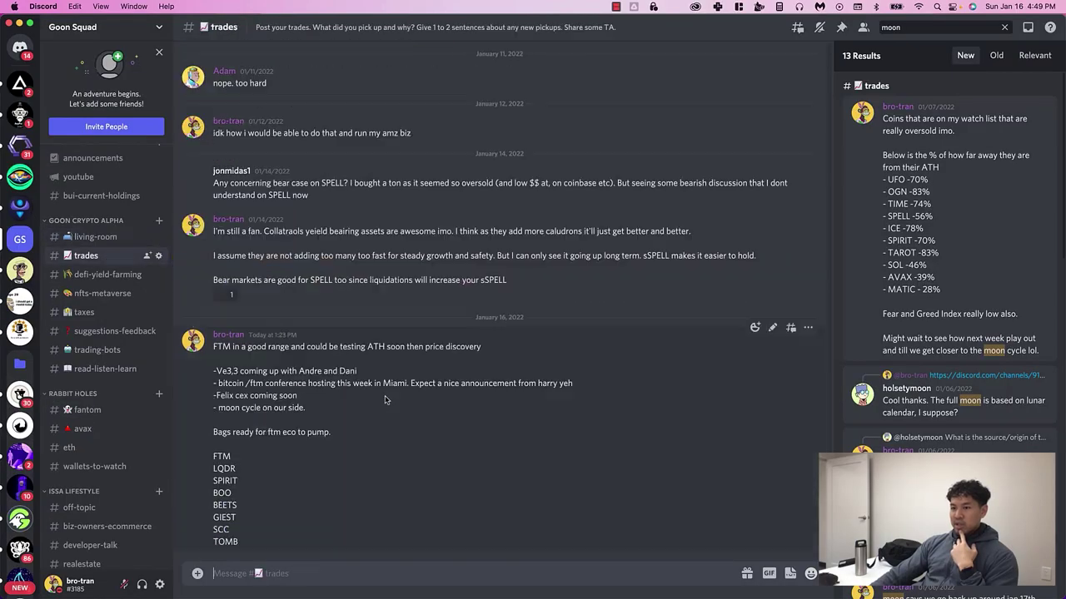
{"action": "left_click_drag", "start_coordinate": [246, 346], "coordinate": [367, 414]}
{"action": "left_click", "coordinate": [366, 429]}
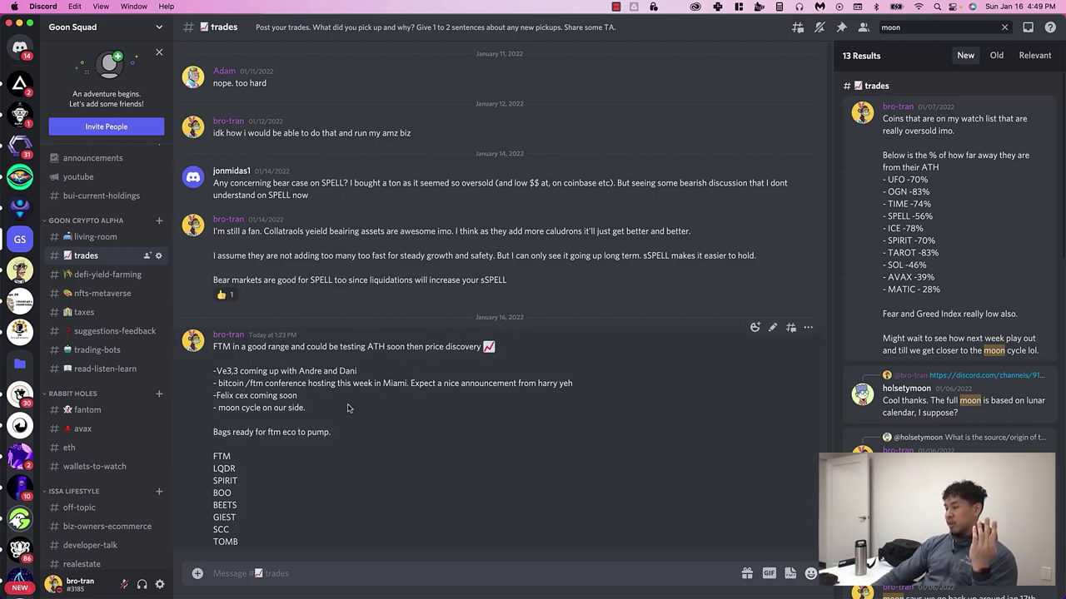
{"action": "left_click_drag", "start_coordinate": [226, 348], "coordinate": [397, 423]}
{"action": "left_click", "coordinate": [430, 447]}
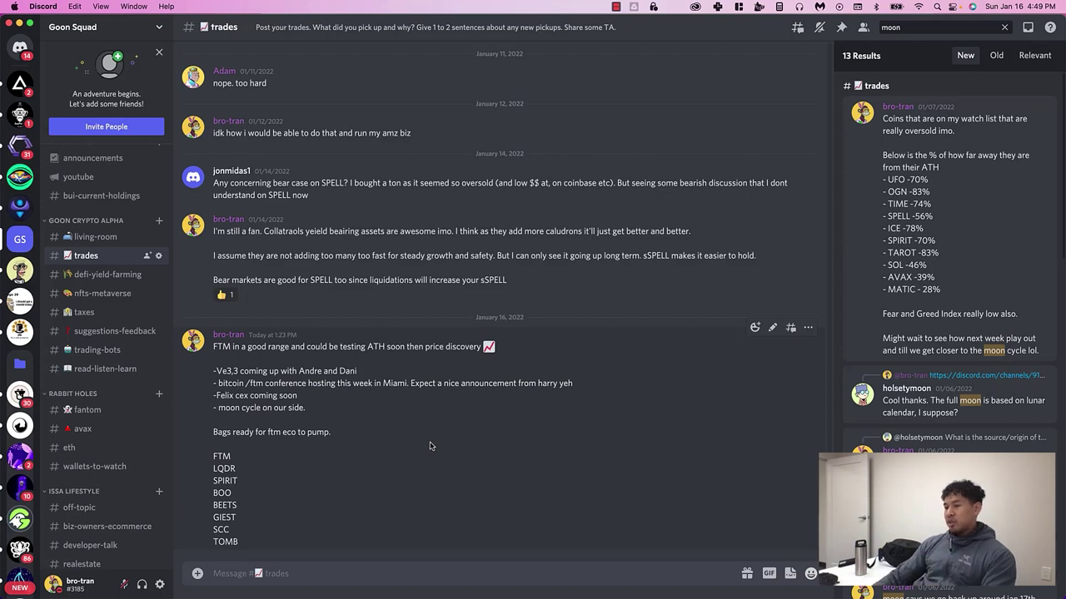
{"action": "left_click_drag", "start_coordinate": [367, 348], "coordinate": [496, 351]}
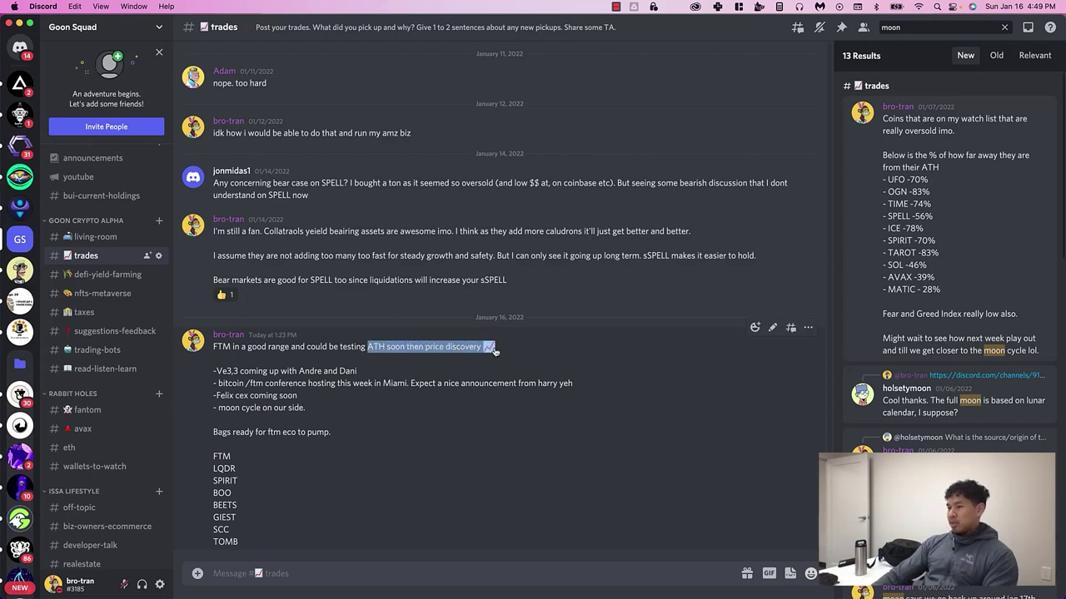
{"action": "left_click", "coordinate": [432, 451]}
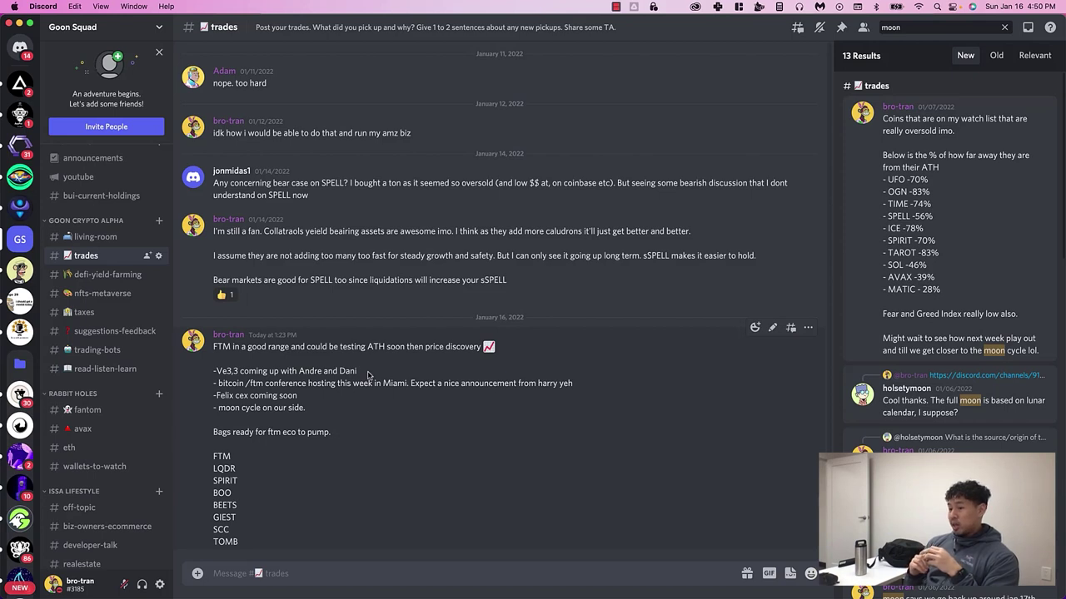
Highlight the message's points on the bitcoin/ftm conference in Miami, the Felix cex, and the moon cycle.
{"action": "left_click_drag", "start_coordinate": [225, 383], "coordinate": [628, 382]}
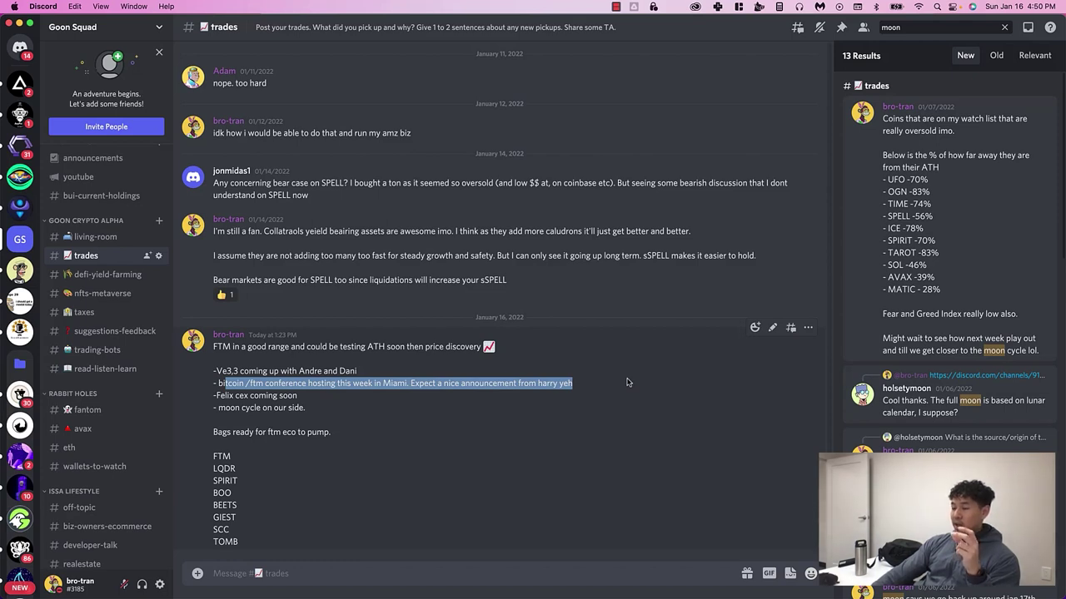
{"action": "left_click", "coordinate": [324, 393]}
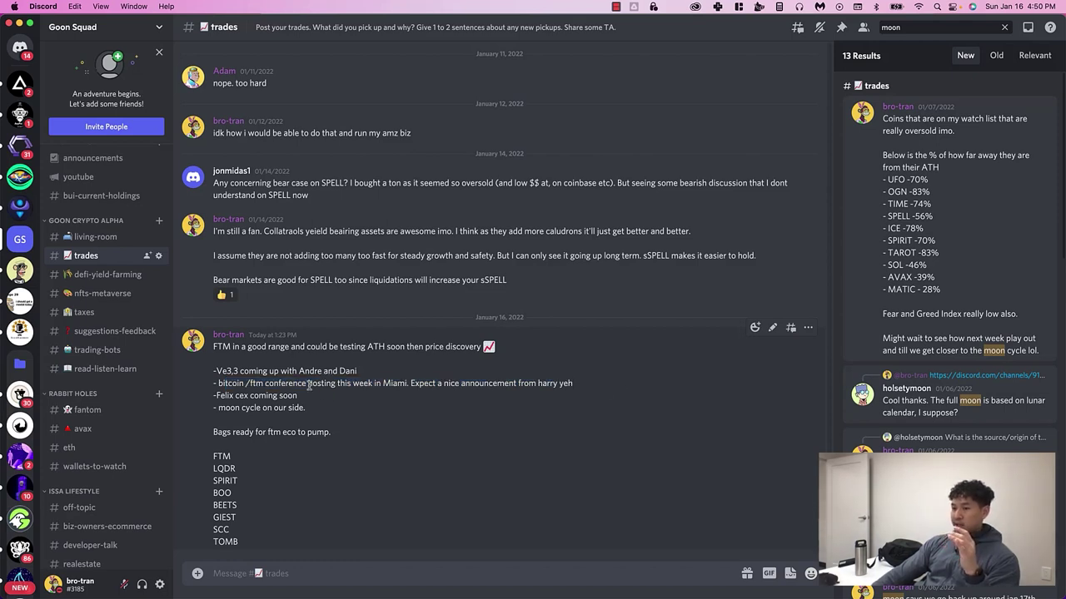
{"action": "left_click_drag", "start_coordinate": [255, 383], "coordinate": [361, 383]}
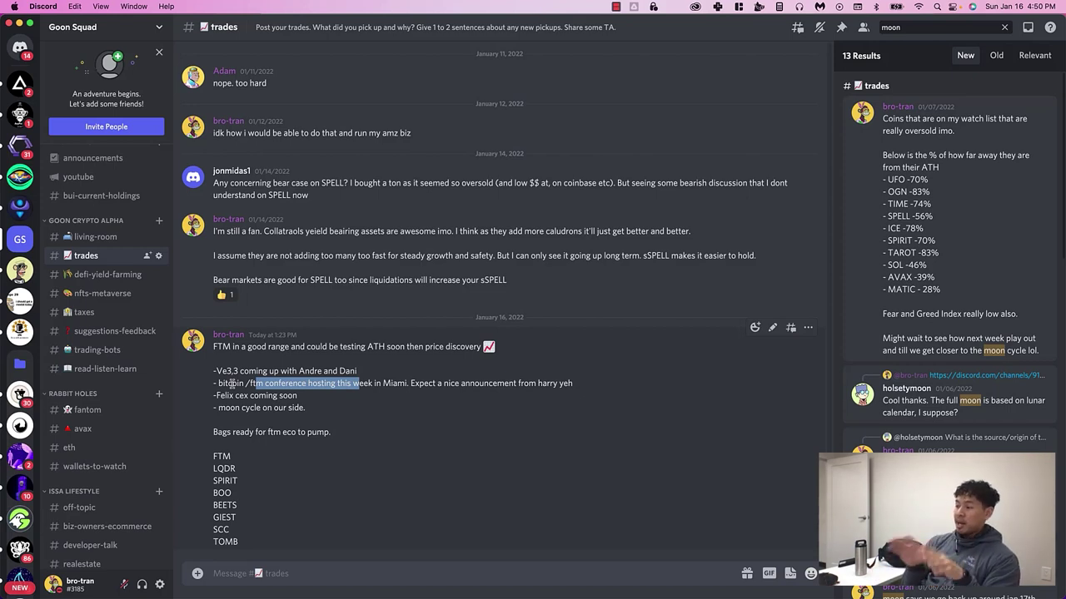
{"action": "triple_click", "coordinate": [231, 394]}
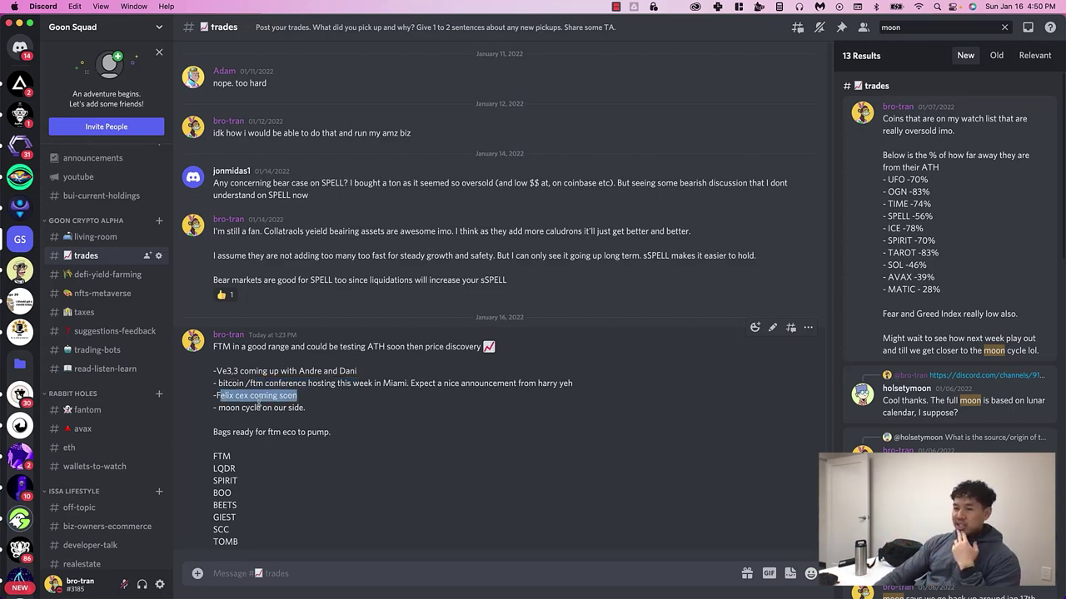
{"action": "left_click", "coordinate": [269, 401]}
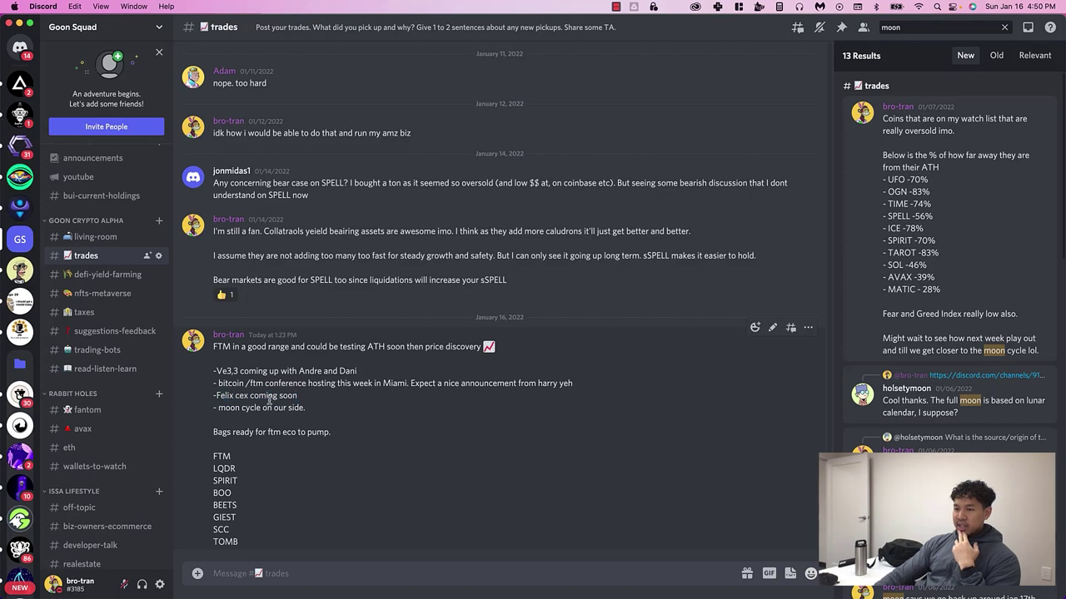
{"action": "left_click_drag", "start_coordinate": [237, 397], "coordinate": [248, 396]}
{"action": "double_click", "coordinate": [225, 396]}
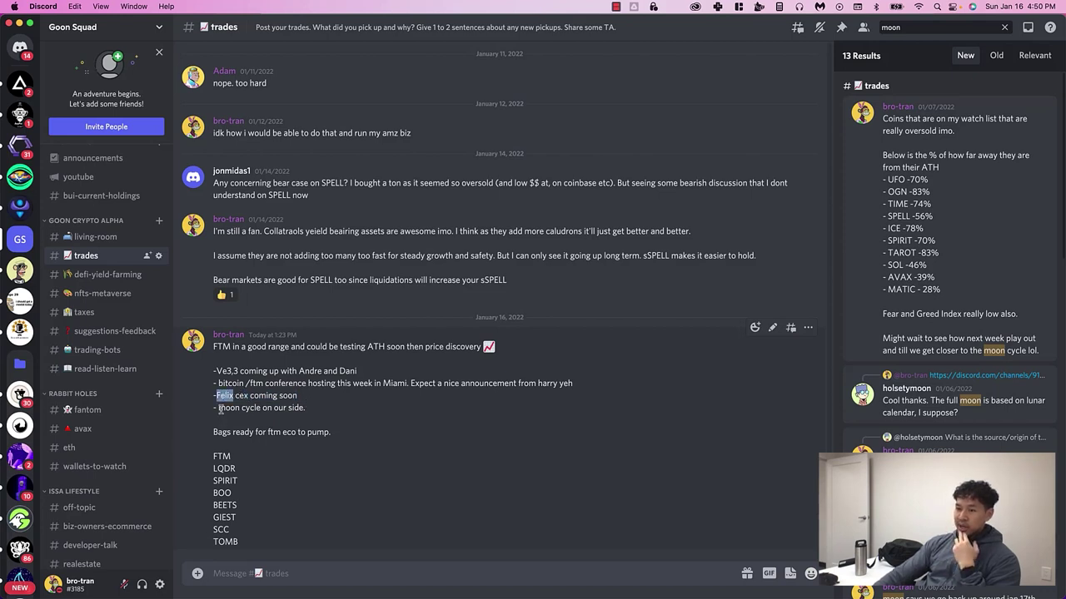
{"action": "left_click_drag", "start_coordinate": [218, 408], "coordinate": [307, 408]}
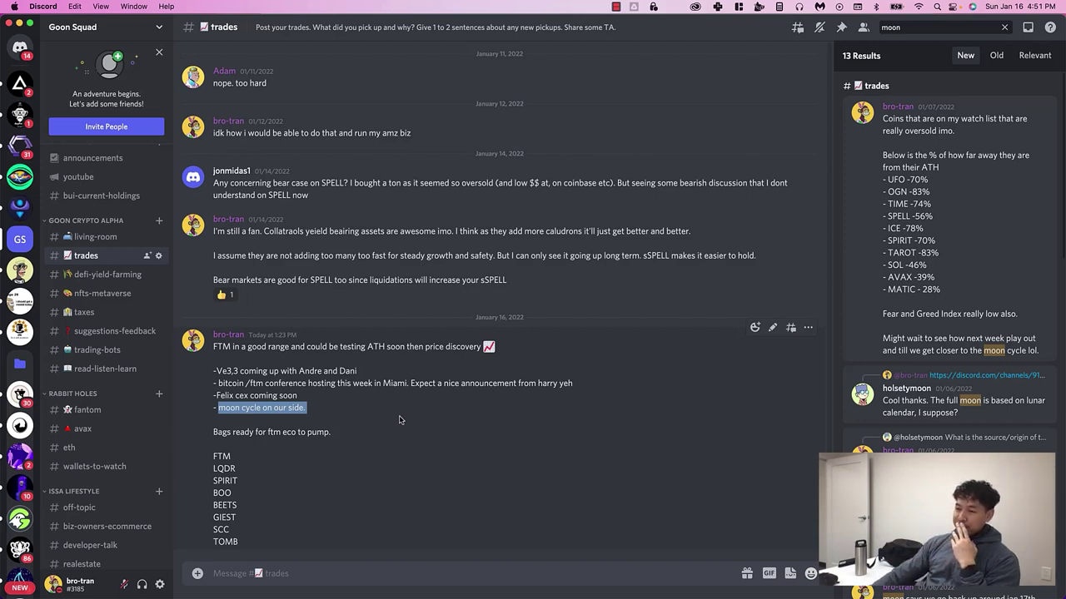
Highlight the Fantom ecosystem tokens from FTM to SCC in the message, focusing on LQDR.
{"action": "left_click_drag", "start_coordinate": [210, 455], "coordinate": [255, 523]}
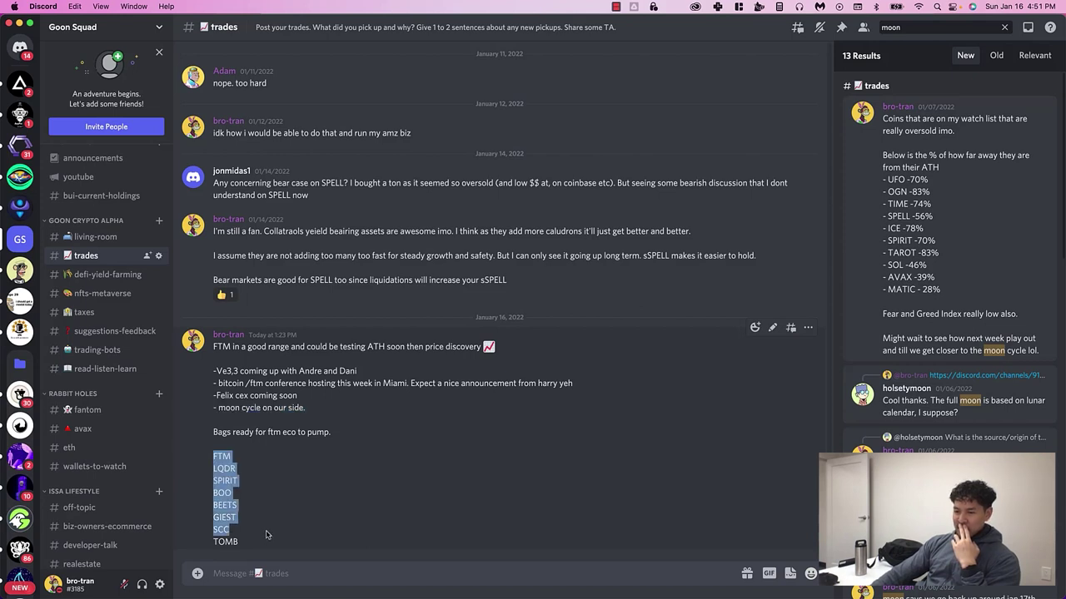
{"action": "left_click", "coordinate": [223, 464]}
{"action": "double_click", "coordinate": [223, 464]}
{"action": "left_click", "coordinate": [229, 483]}
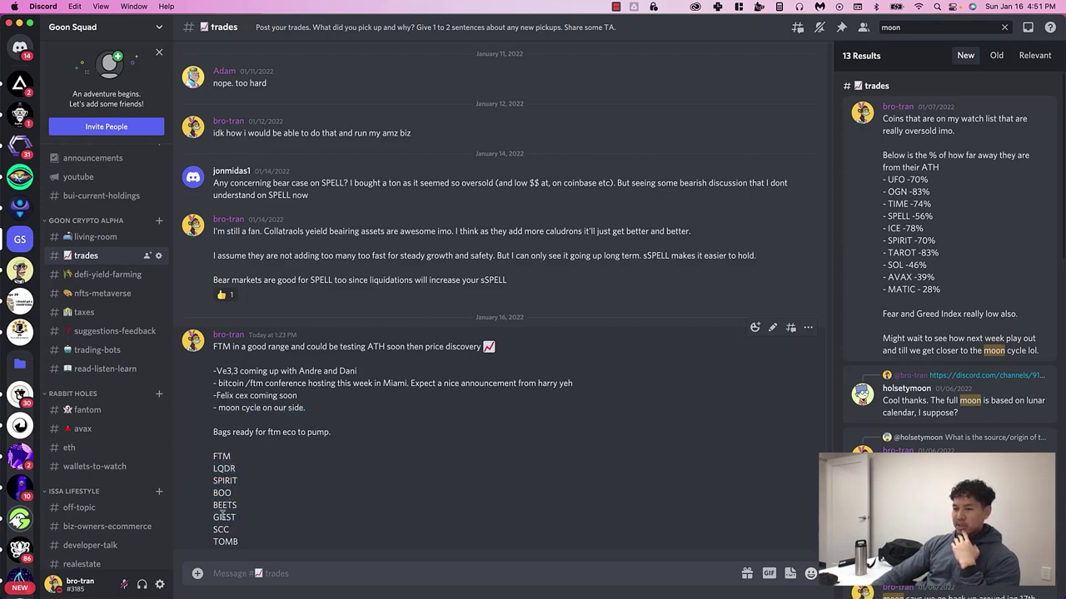